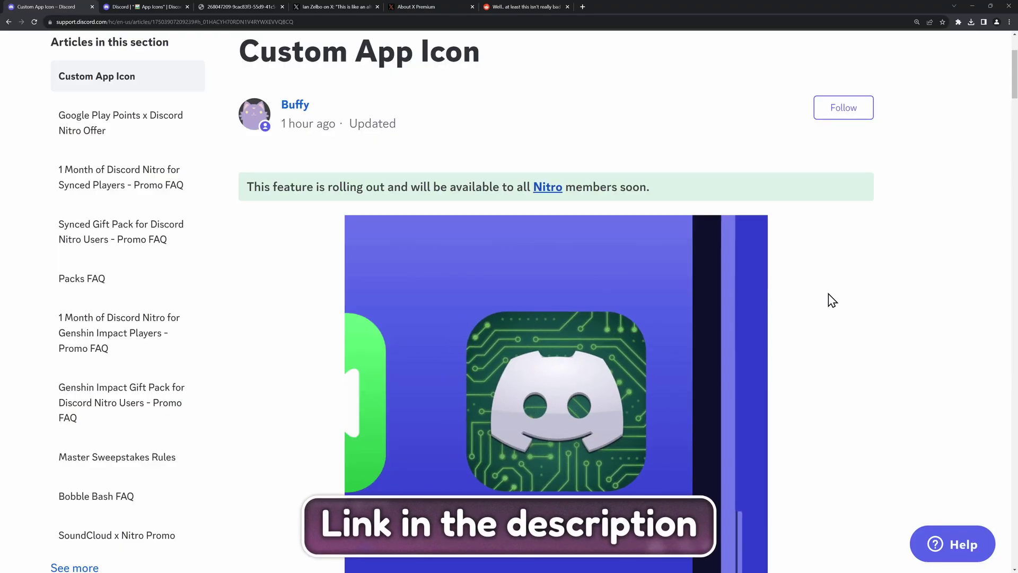
# Read through the Custom App Icon support article's steps for reaching the App Icon setting and choosing an icon
pyautogui.scroll(-3, 828, 294)
pyautogui.scroll(-15, 827, 293)
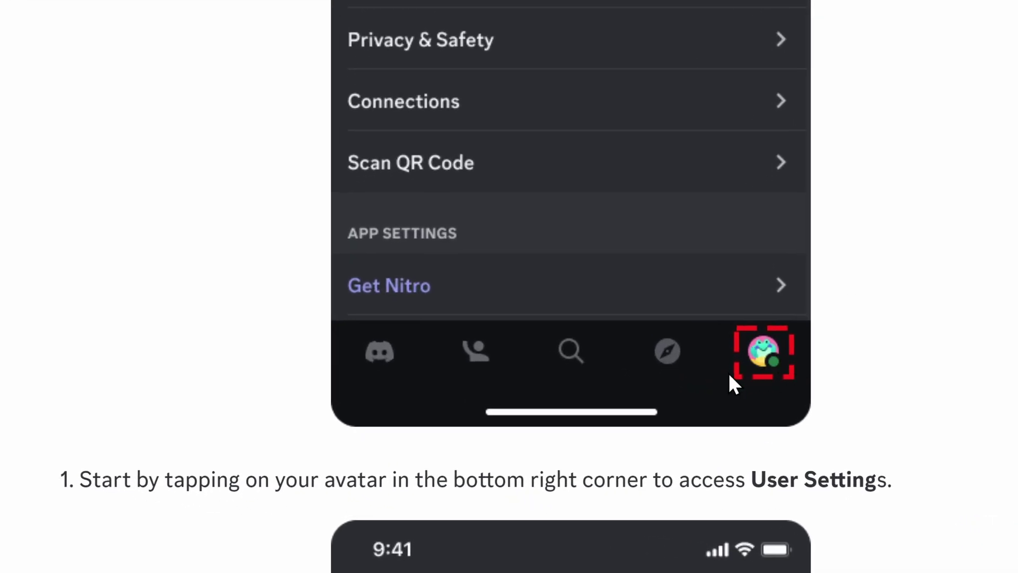
pyautogui.scroll(-15, 784, 342)
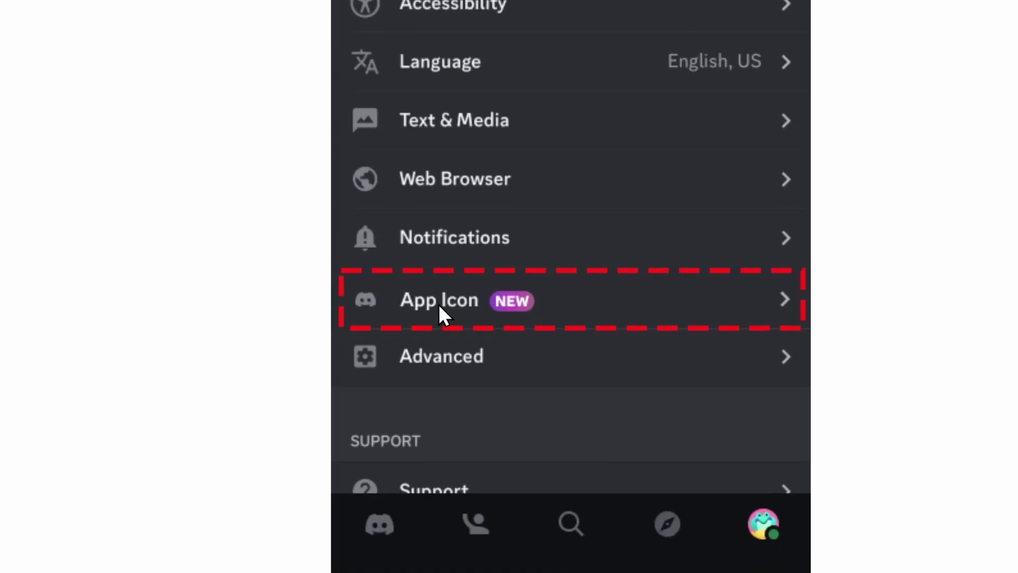
pyautogui.scroll(-2, 451, 392)
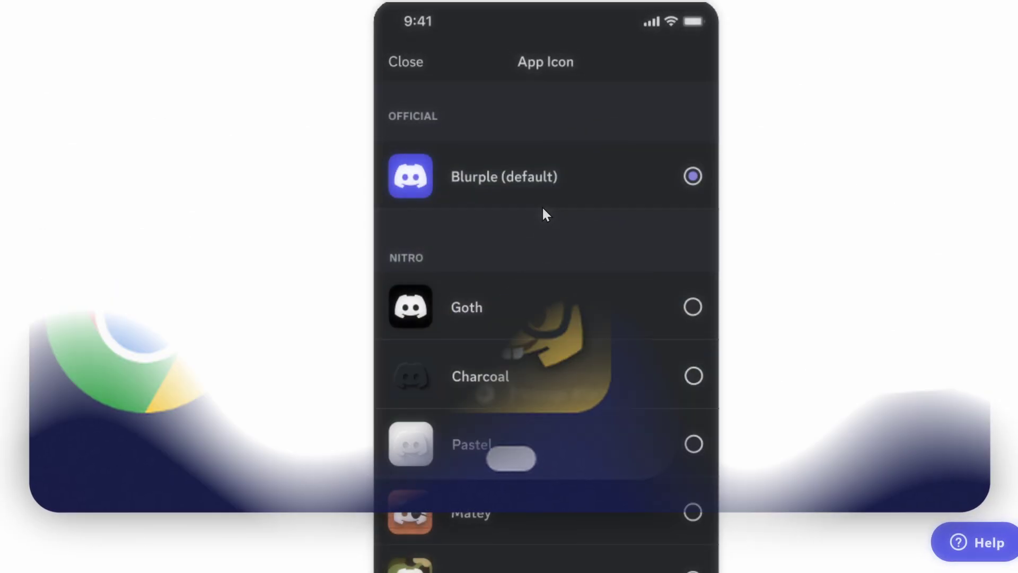
pyautogui.scroll(-4, 546, 214)
pyautogui.scroll(-2, 554, 205)
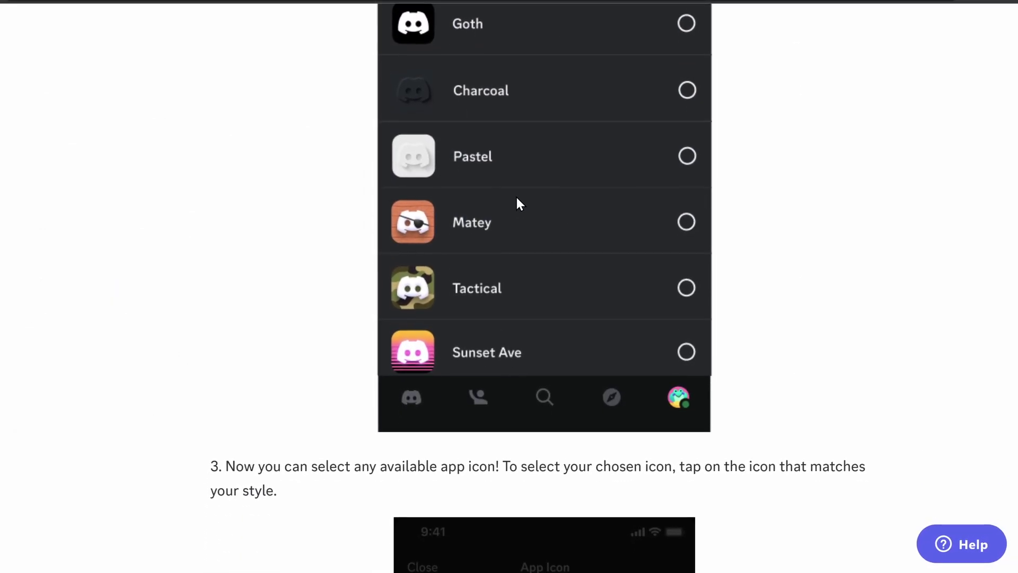
# In the App Icons thread, find the datamined icon overview, then examine its full-size image down to the lower rows
pyautogui.click(151, 6)
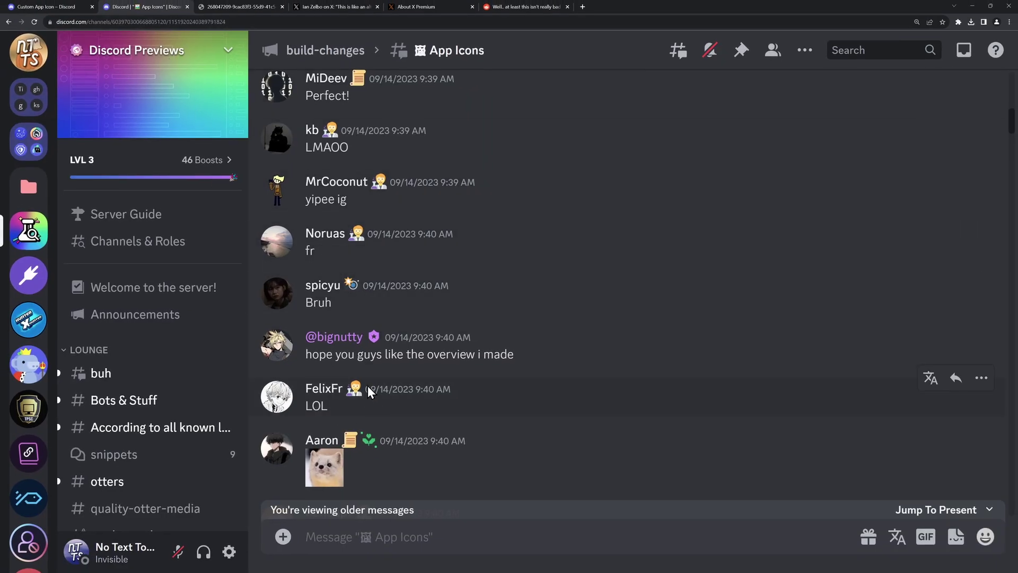
pyautogui.scroll(5, 427, 348)
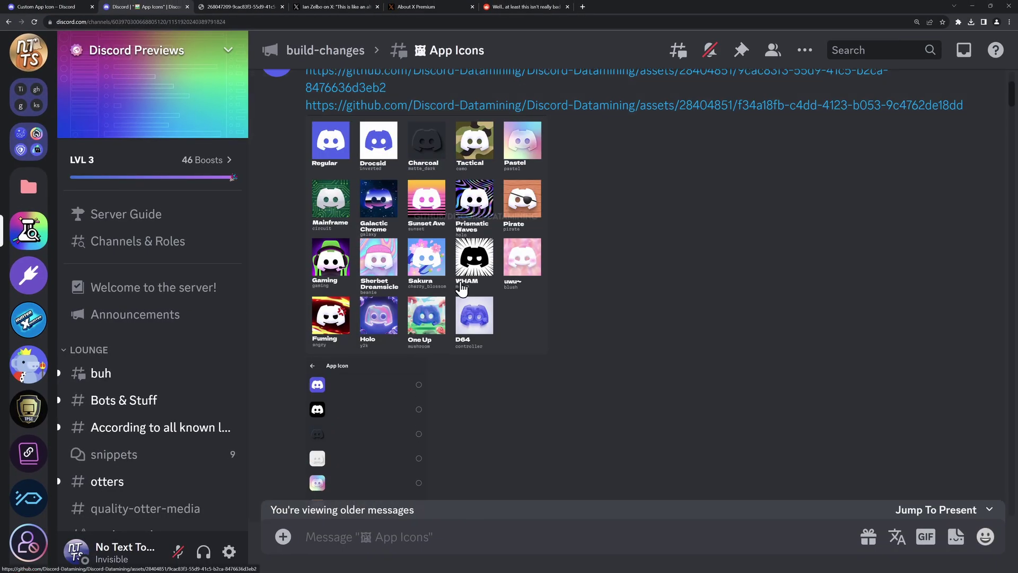
pyautogui.scroll(2, 277, 250)
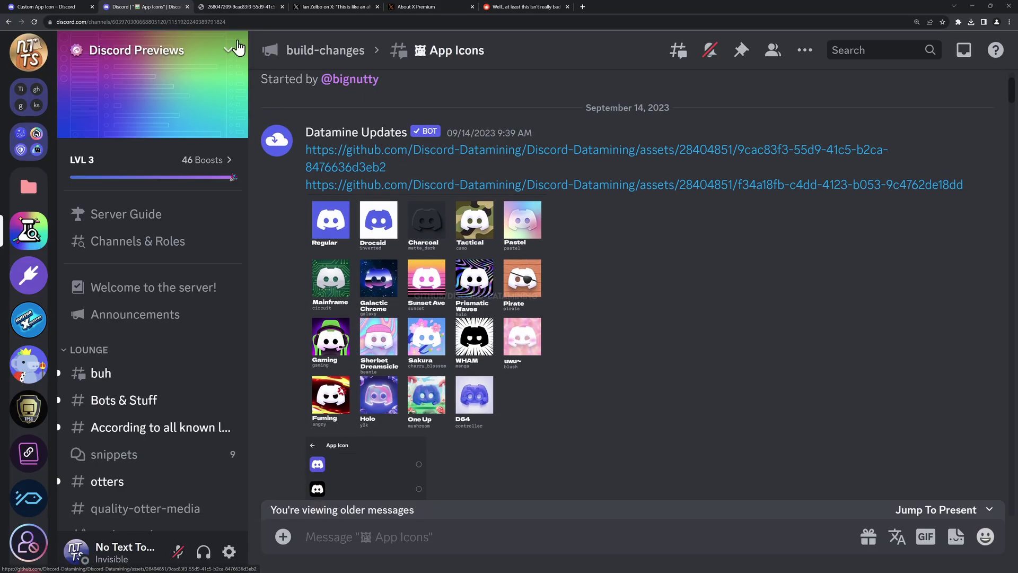
pyautogui.click(234, 7)
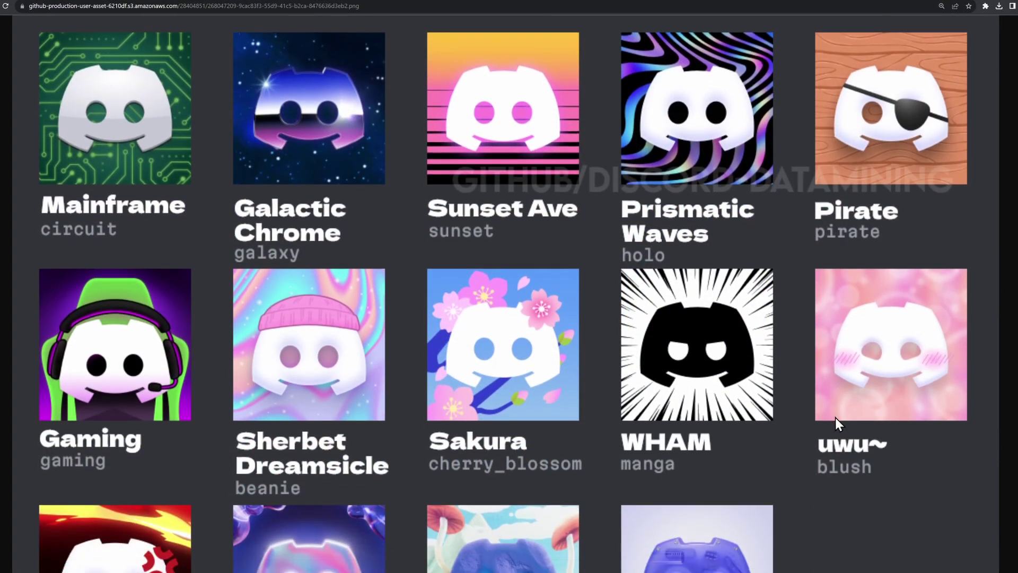
pyautogui.scroll(-3, 835, 418)
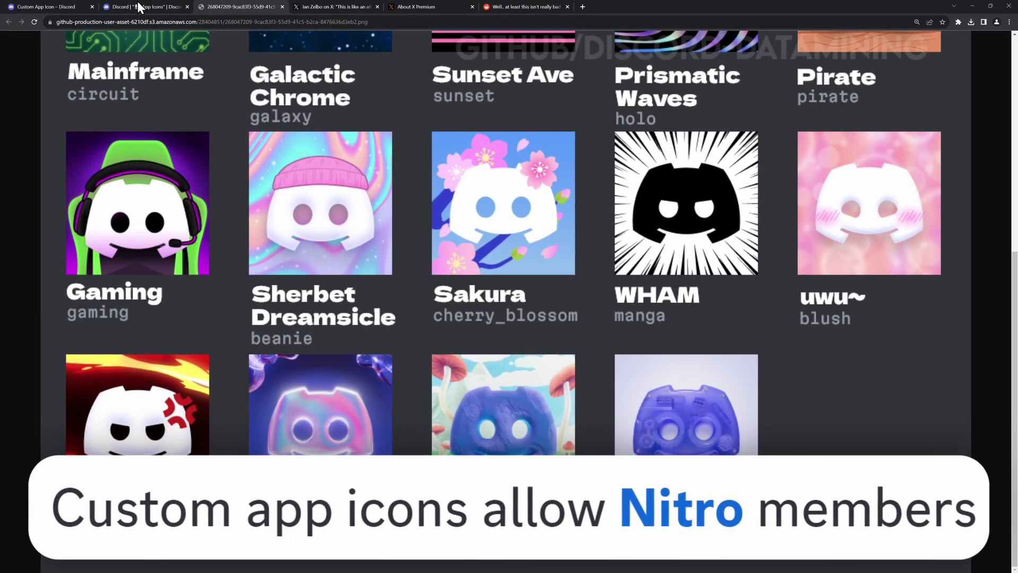
# Revisit the App Icons thread and the Custom App Icon article, then review the icon overview image from its lower rows to the start
pyautogui.click(146, 6)
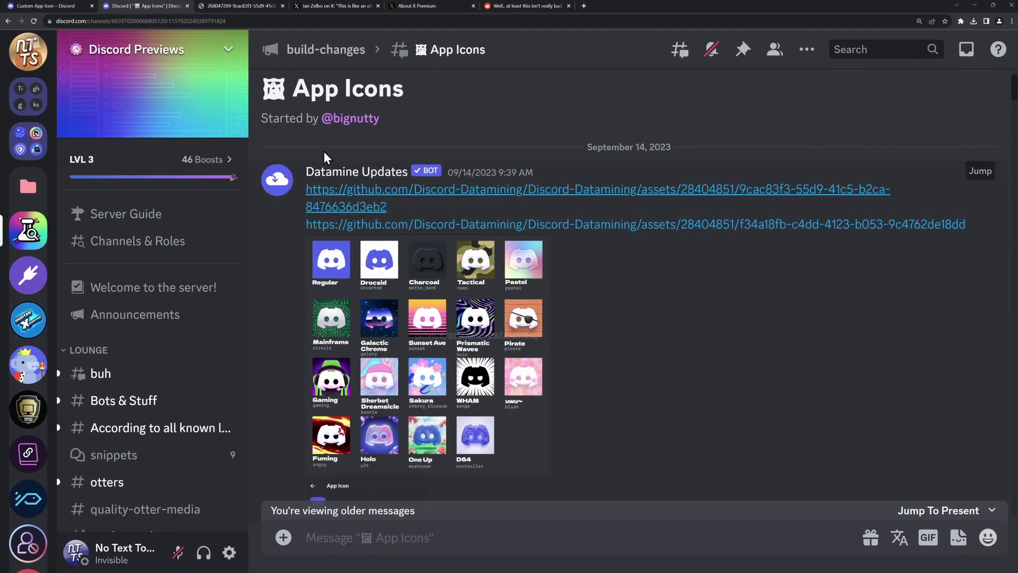
pyautogui.click(59, 7)
pyautogui.scroll(-15, 758, 263)
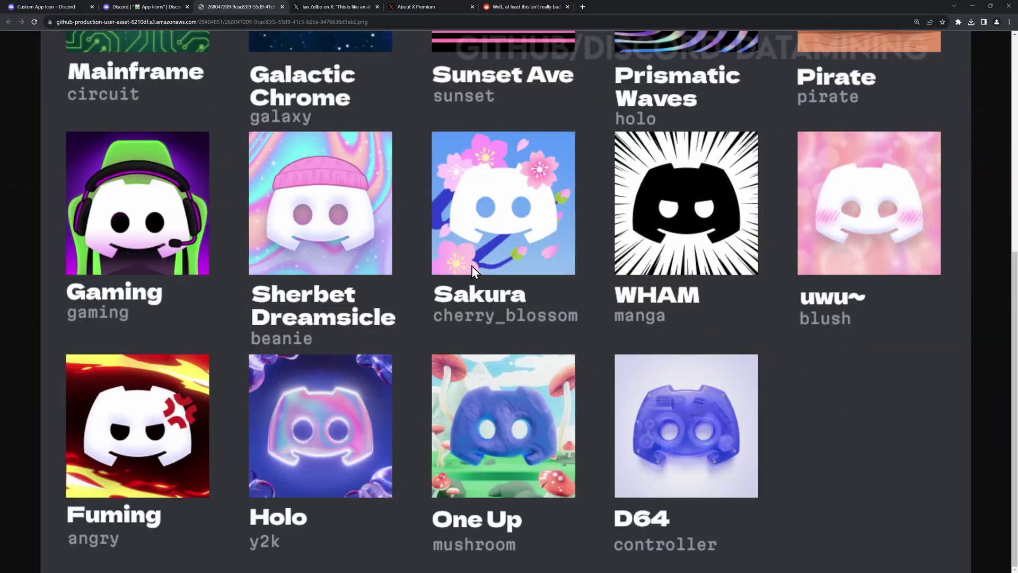
pyautogui.scroll(4, 472, 265)
pyautogui.scroll(3, 466, 246)
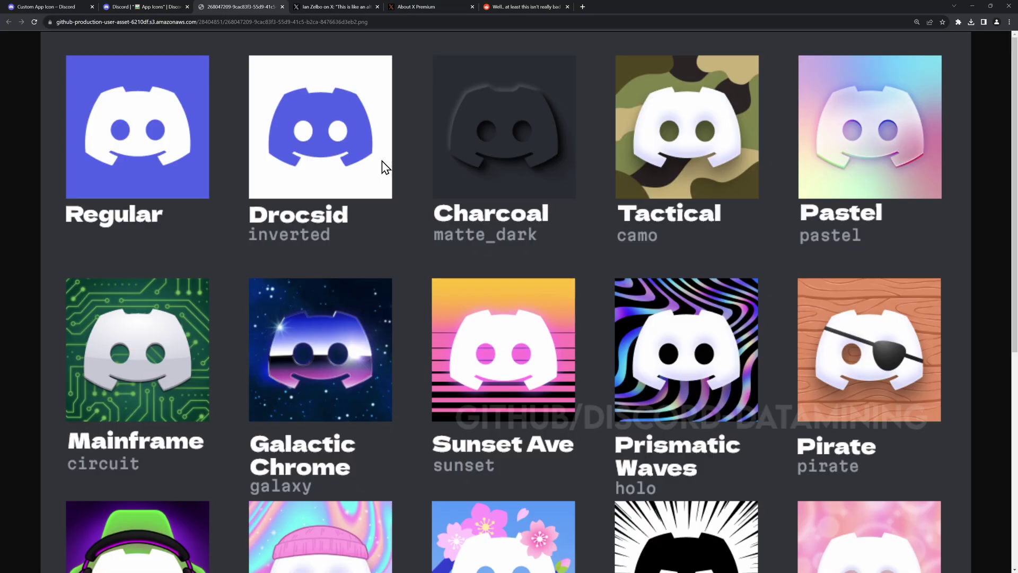
# Switch to the X post showing the custom app icon choices and read its replies
pyautogui.click(335, 6)
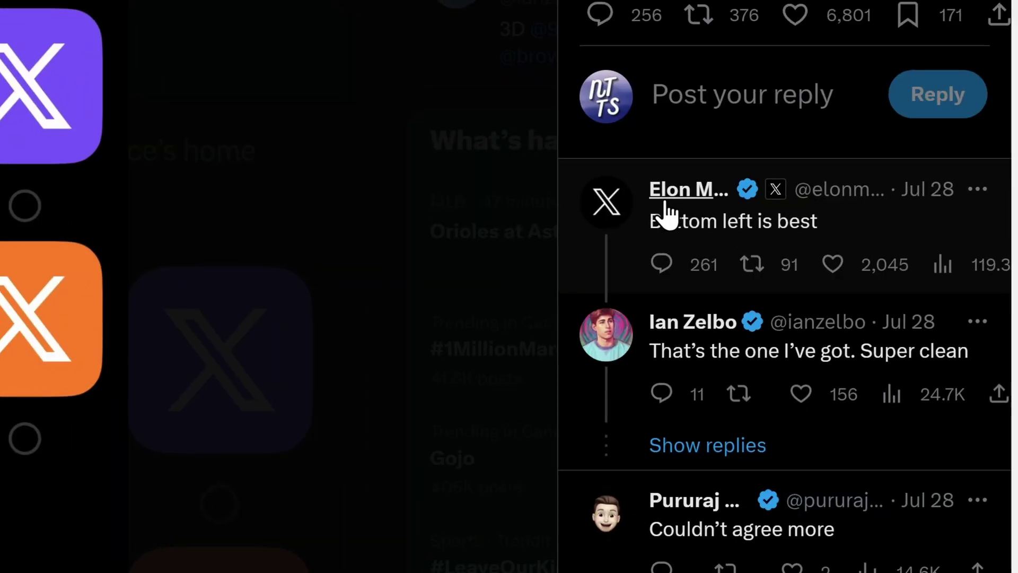
pyautogui.moveTo(833, 244)
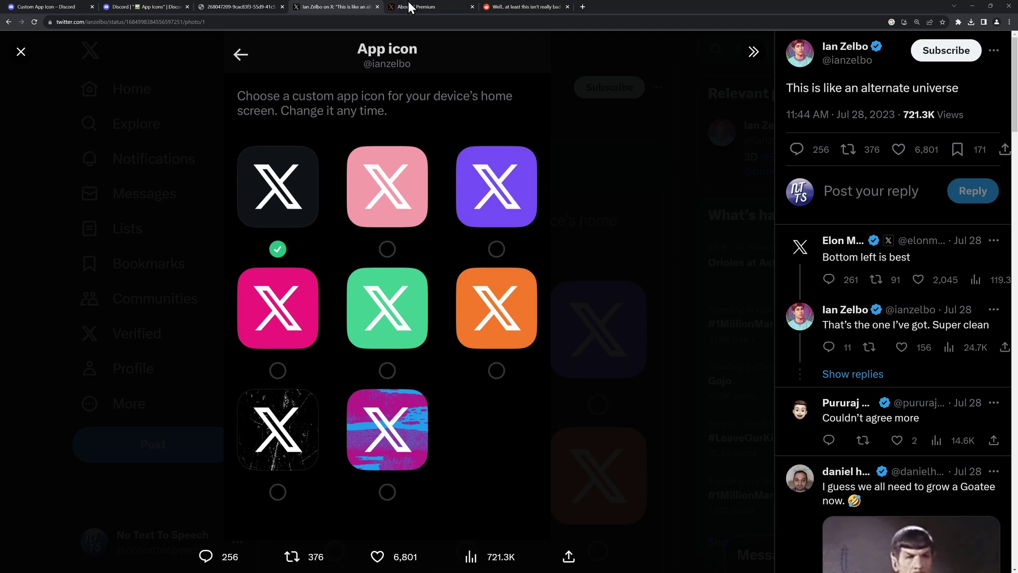
# On the About X Premium page, review the feature list and highlight "X Premium" in the heading and the $8/month price
pyautogui.click(413, 7)
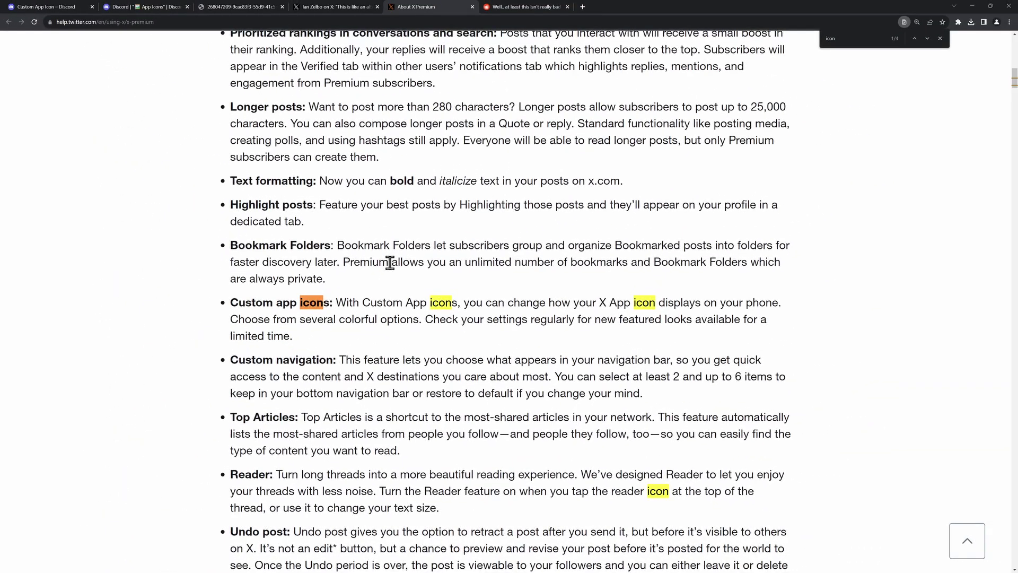
pyautogui.scroll(8, 408, 290)
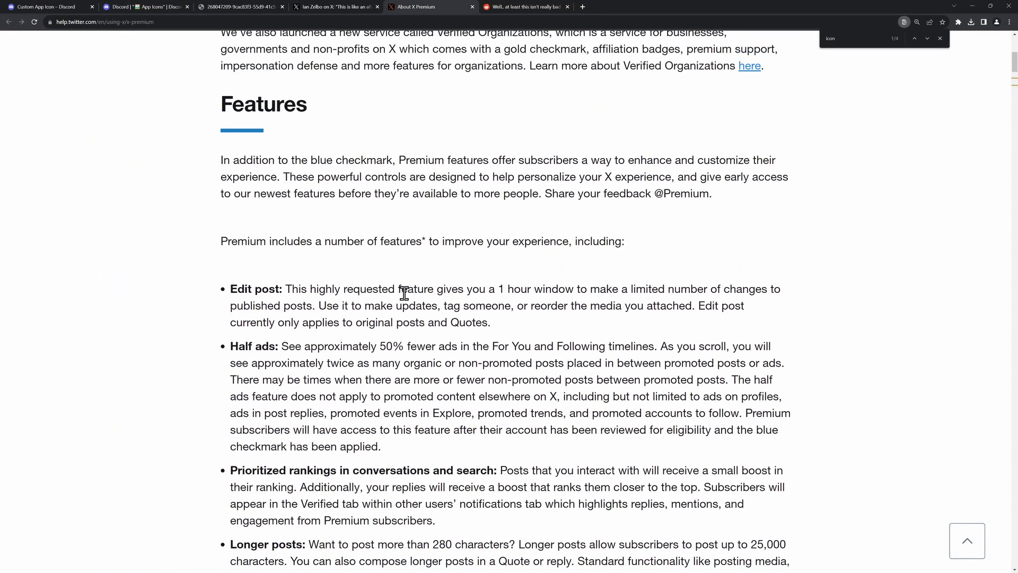
pyautogui.scroll(5, 282, 246)
pyautogui.scroll(-4, 272, 164)
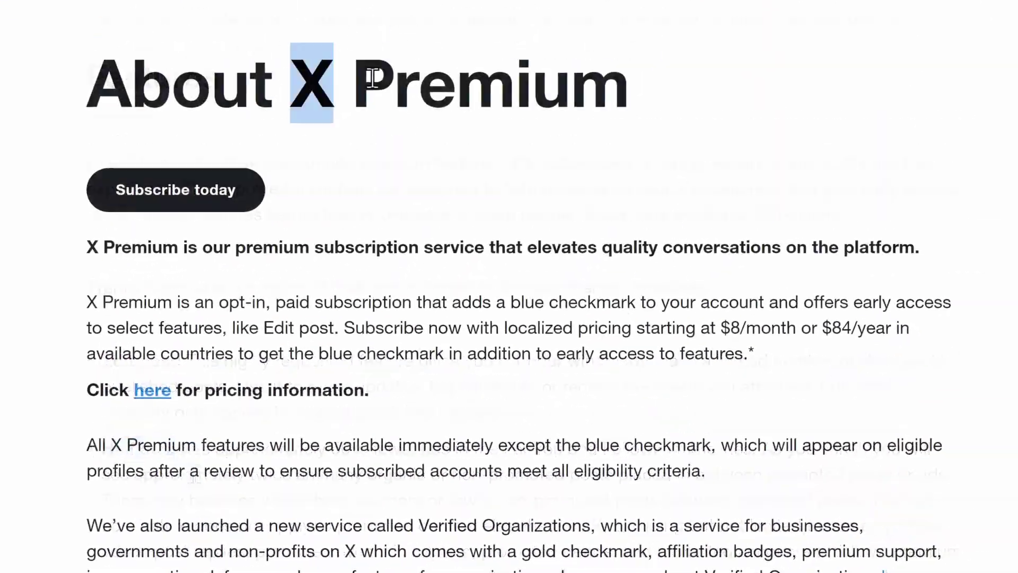
pyautogui.moveTo(373, 77); pyautogui.dragTo(653, 89)
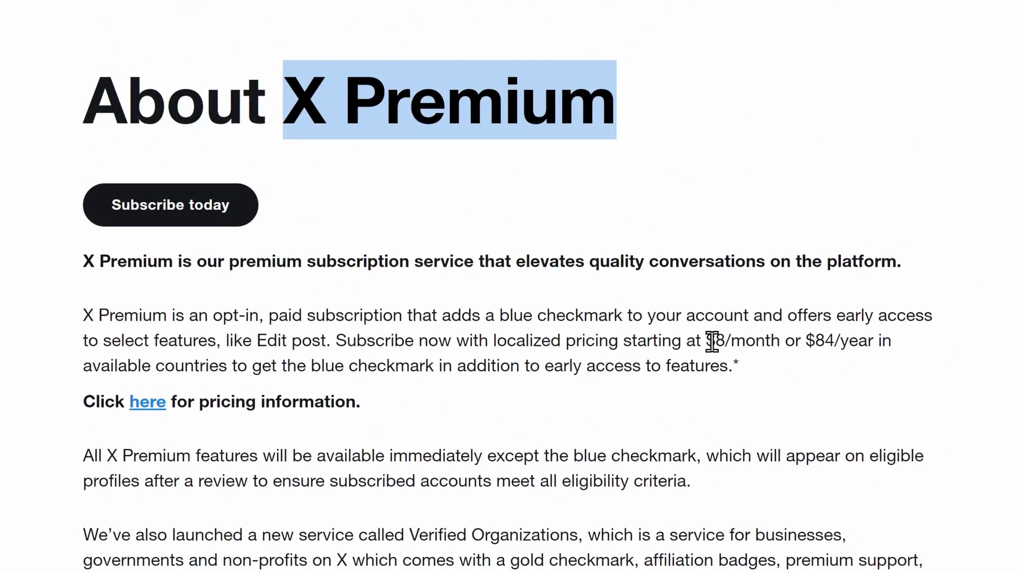
pyautogui.moveTo(712, 340); pyautogui.dragTo(760, 340)
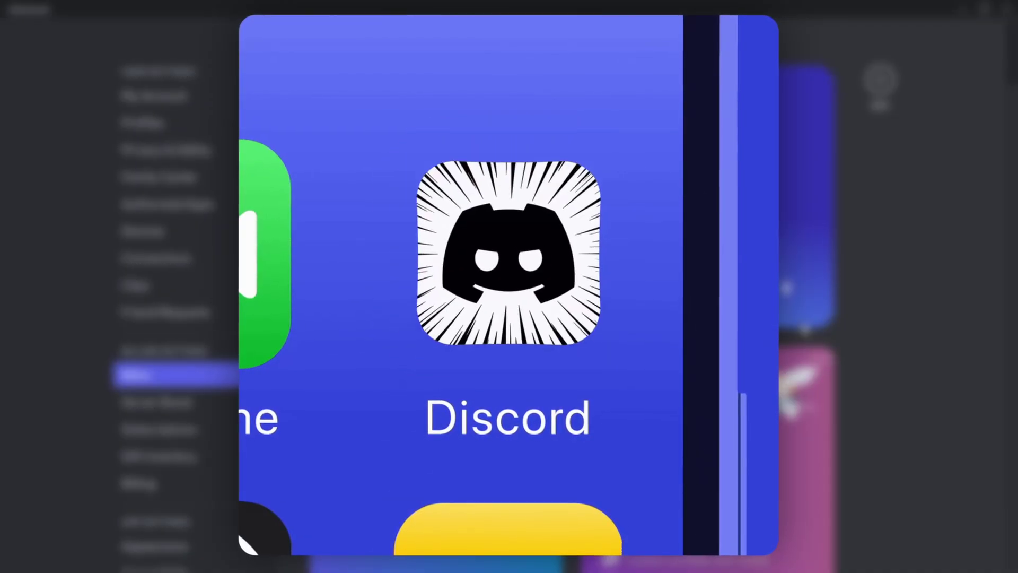
# Examine the Nitro subscription plans in the Discord user settings and browse the perks listed below them
pyautogui.scroll(-4, 803, 318)
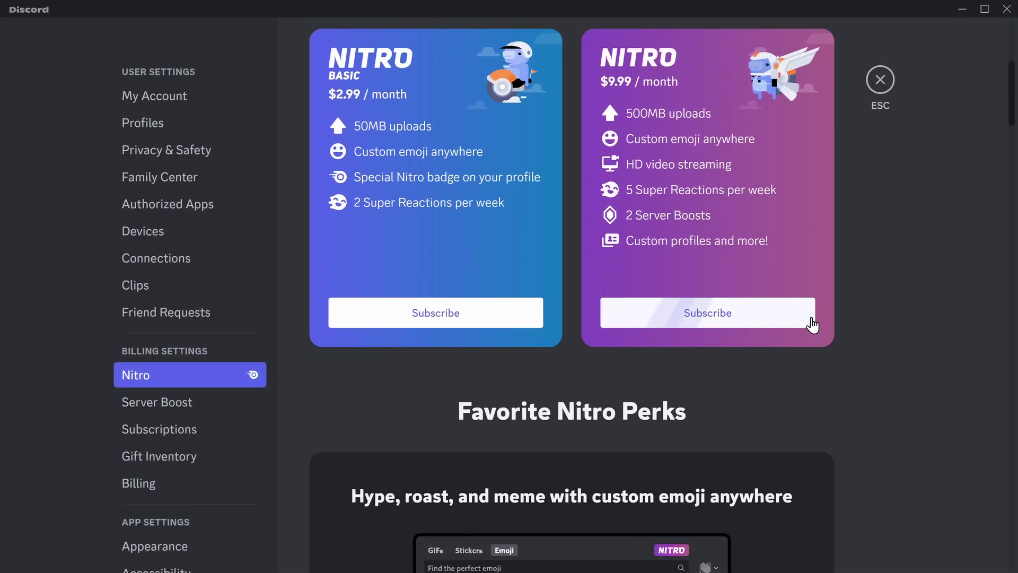
pyautogui.scroll(-10, 813, 323)
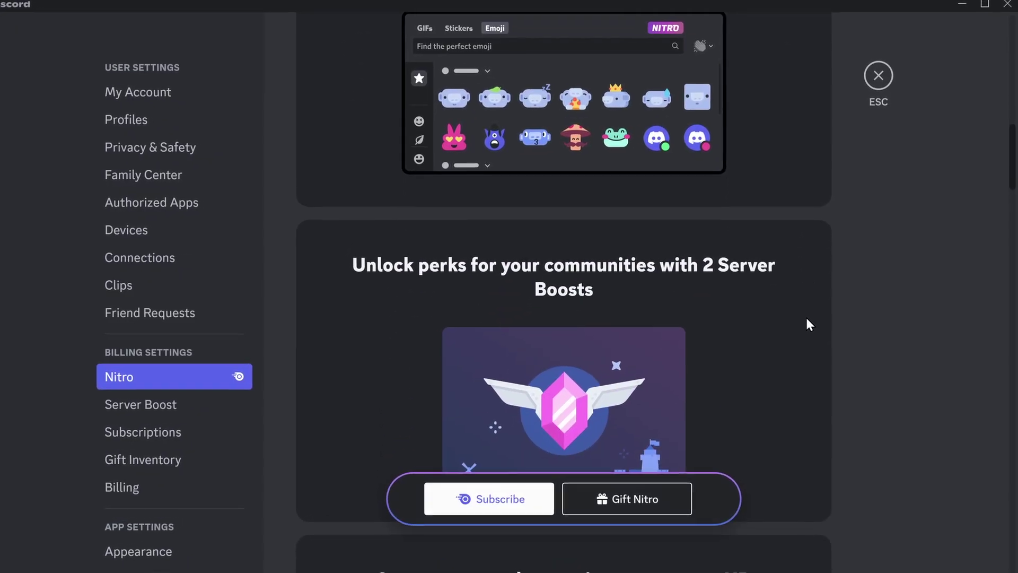
pyautogui.scroll(-10, 801, 323)
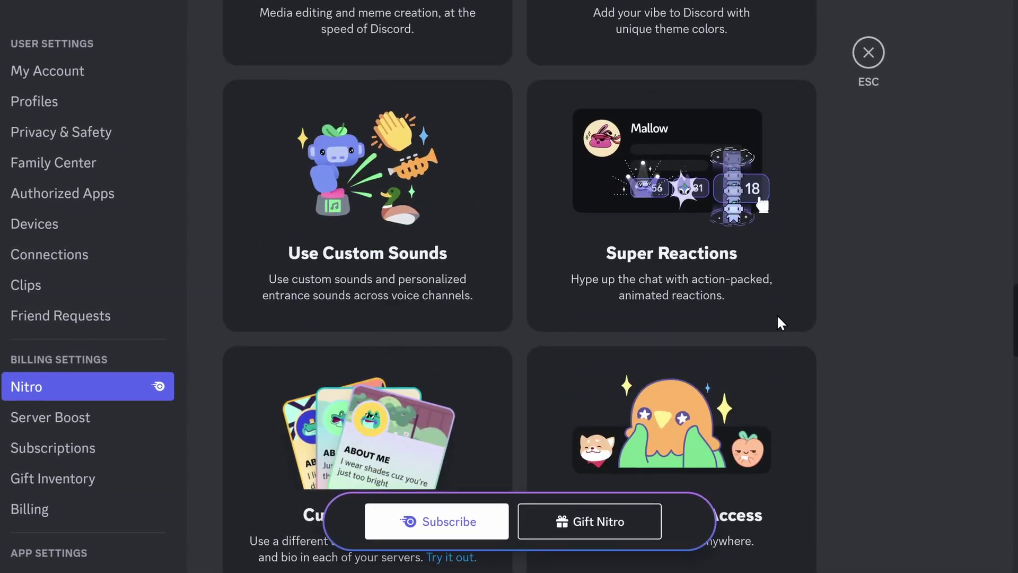
pyautogui.scroll(-8, 774, 320)
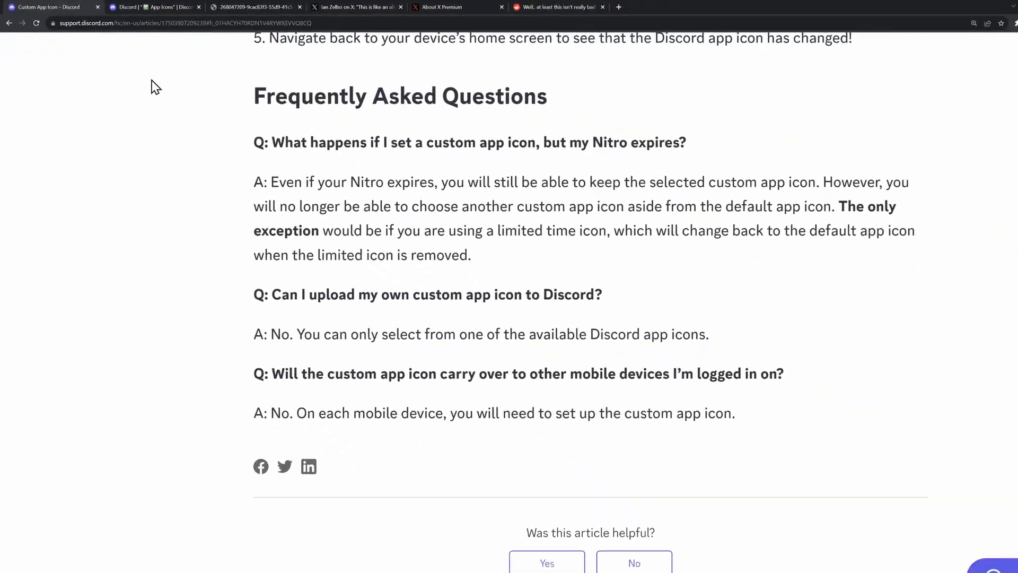
# Go back through the Custom App Icon article from its Frequently Asked Questions to the App Icon selection instructions
pyautogui.scroll(15, 423, 295)
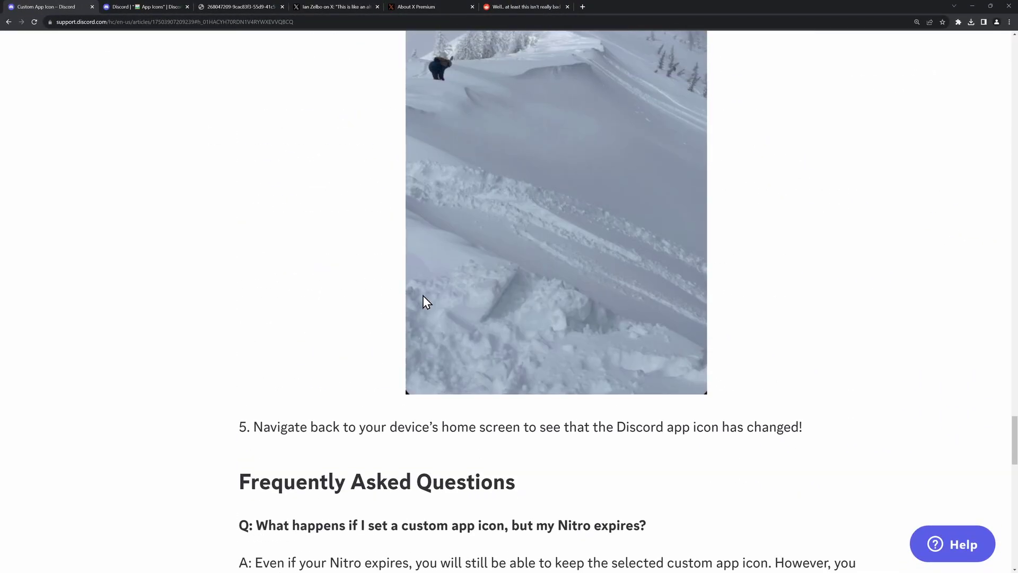
pyautogui.scroll(20, 435, 307)
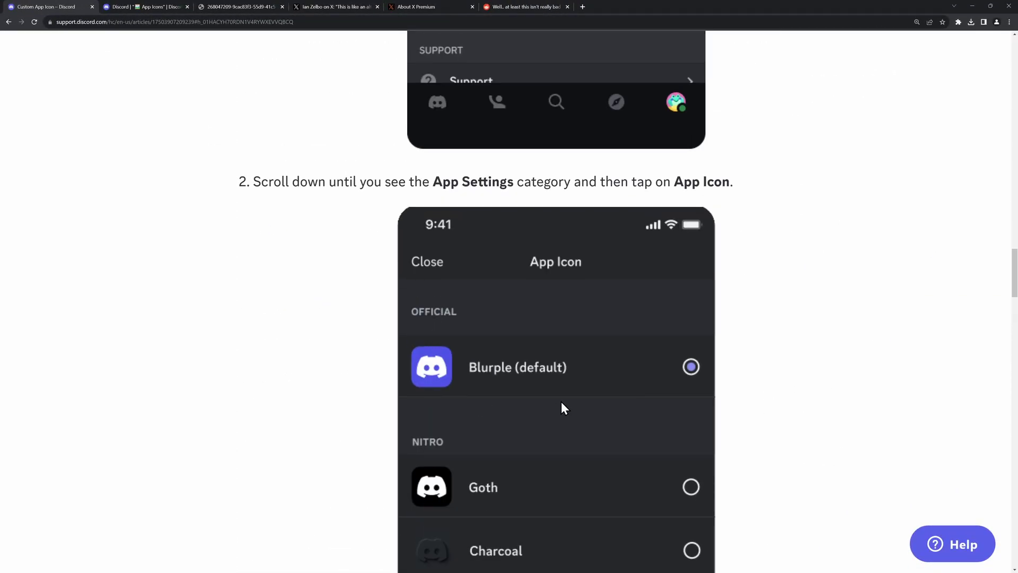
pyautogui.scroll(-1, 549, 402)
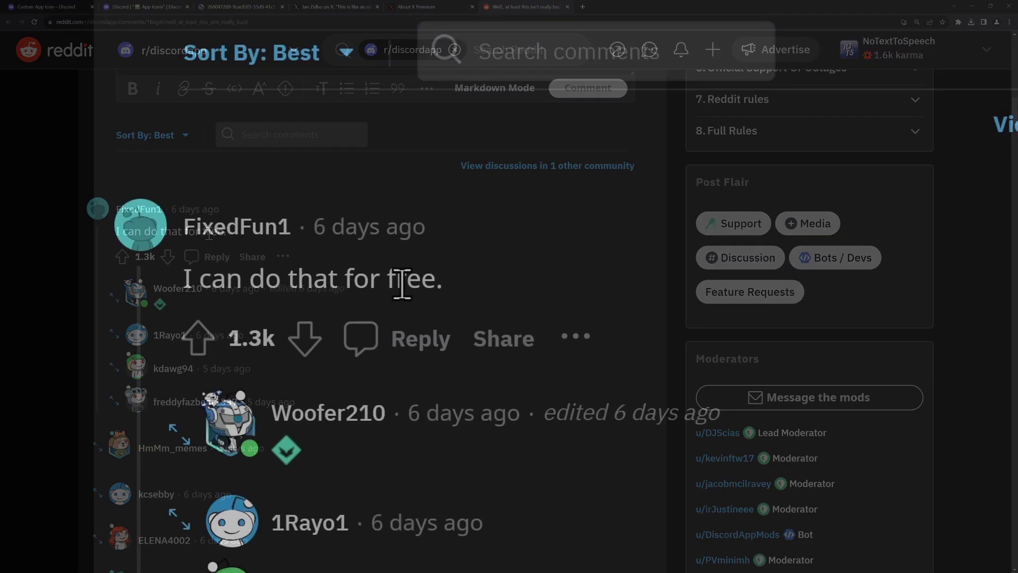
# Highlight the Reddit comment "I can do that for free." and read on to the comment about beginner GFX artists
pyautogui.moveTo(443, 281); pyautogui.dragTo(185, 313)
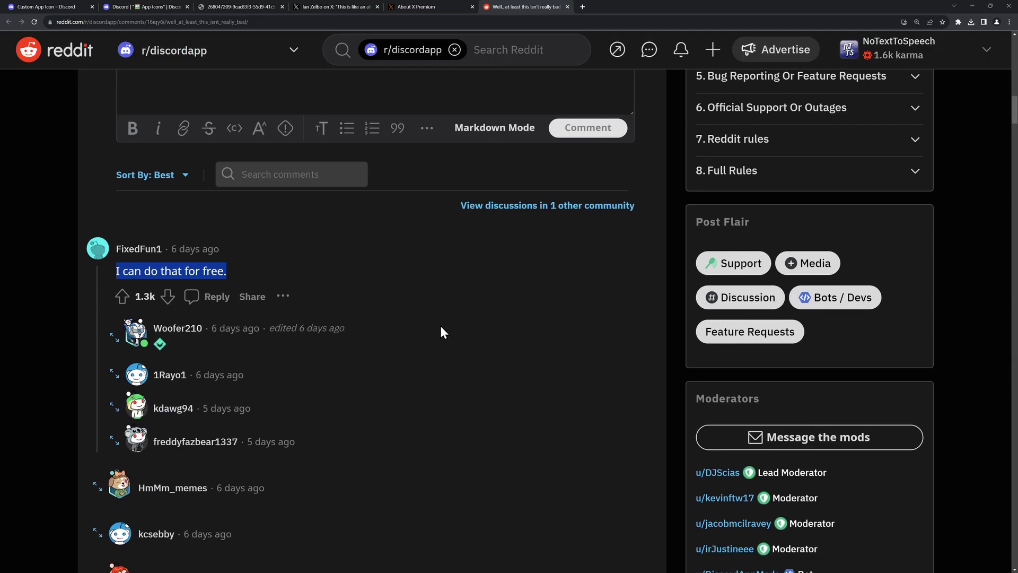
pyautogui.scroll(-8, 439, 322)
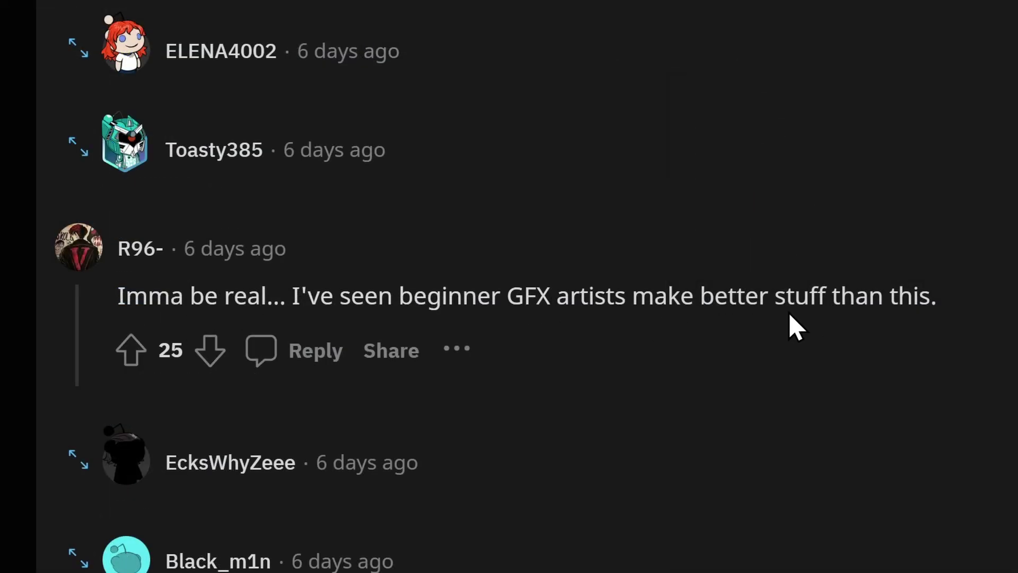
# Return to the full-size icon overview image and examine the designs down to the Gaming and Sakura row
pyautogui.click(249, 2)
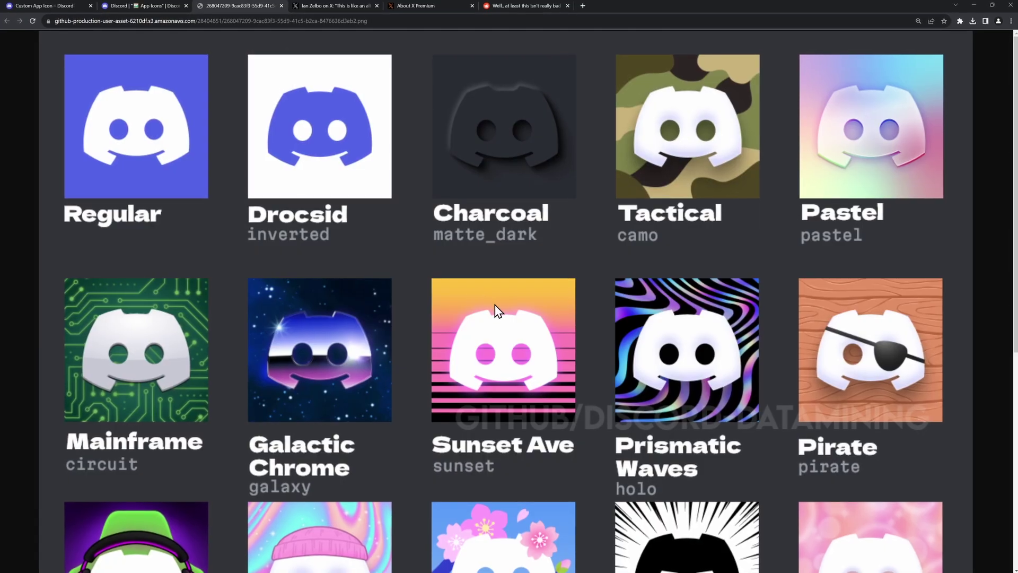
pyautogui.scroll(-2, 490, 265)
pyautogui.scroll(-3, 496, 244)
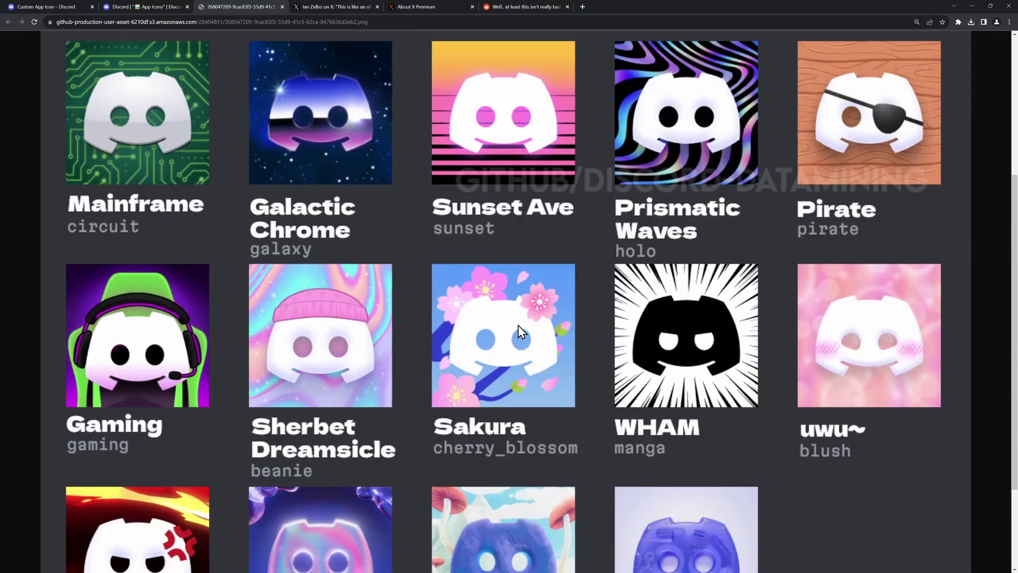
# Read further down the Reddit discussion to the comment about Discord focusing on making a good program
pyautogui.click(338, 7)
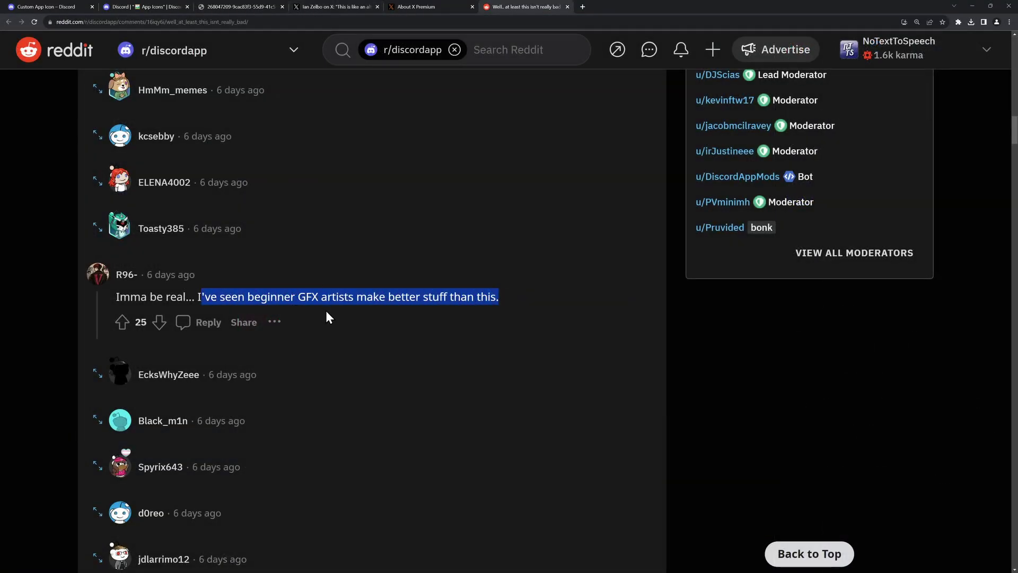
pyautogui.scroll(-20, 366, 334)
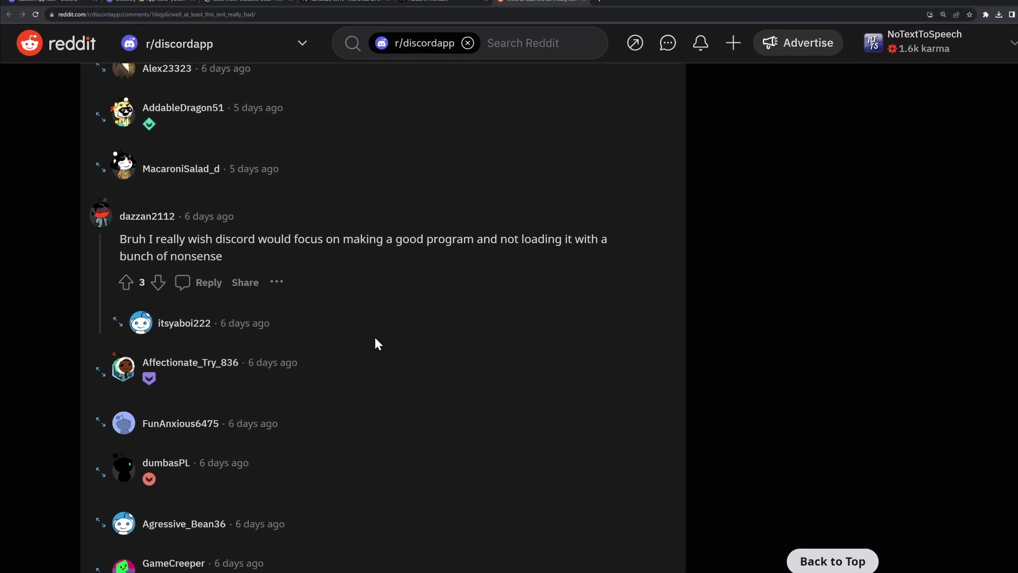
pyautogui.scroll(-4, 380, 343)
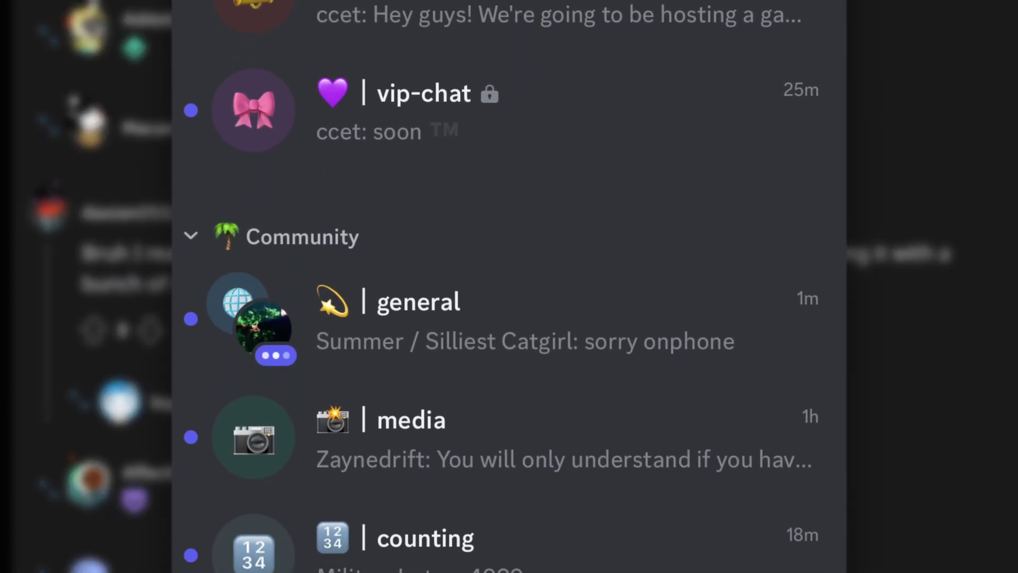
# Look over the icon overview image once more, ending at the row with Regular, Drocsid, Charcoal, Tactical and Pastel
pyautogui.scroll(-7, 509, 286)
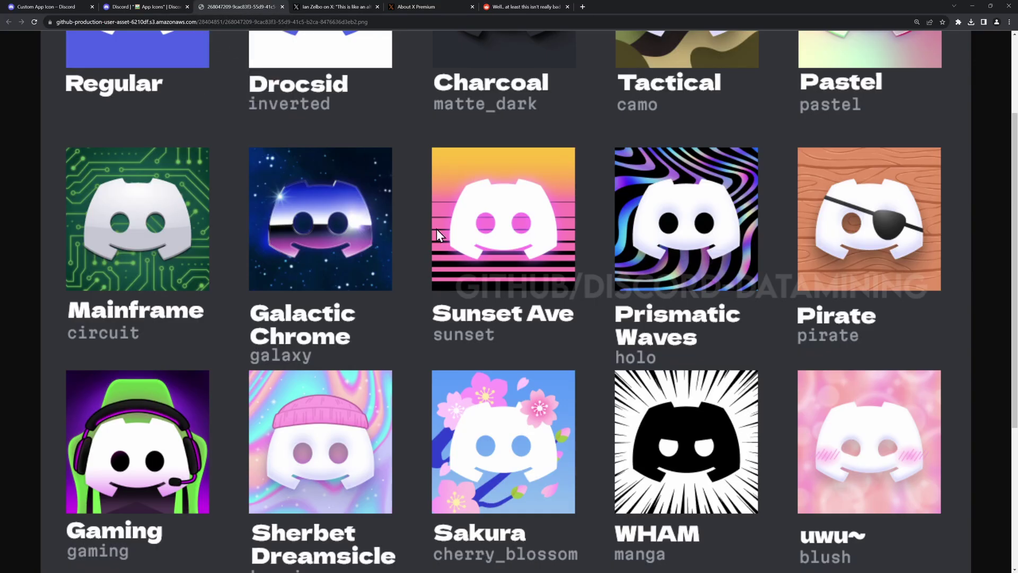
pyautogui.scroll(3, 396, 299)
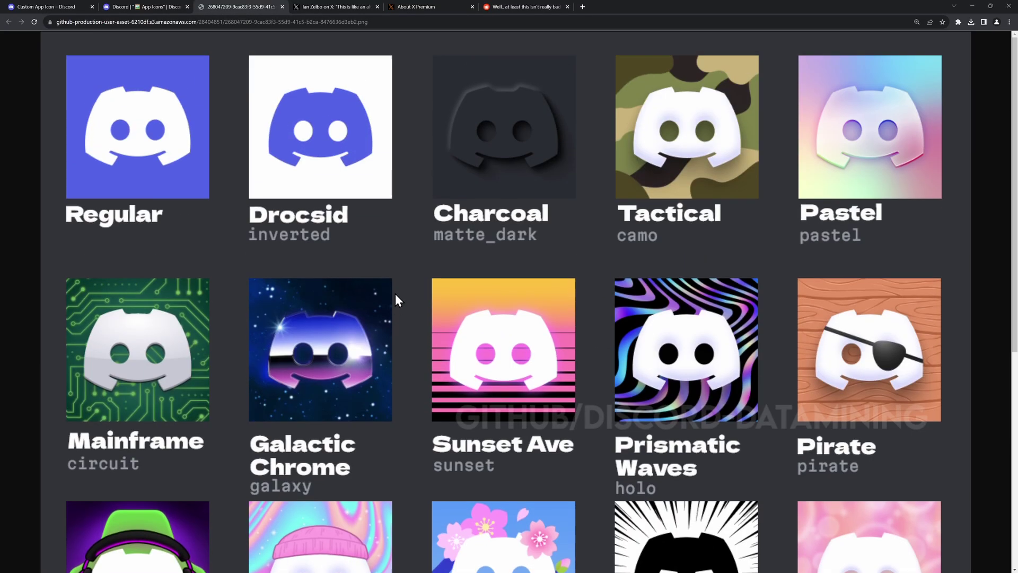
# Return to Discord's Custom App Icon support article and look through its instructions for choosing an app icon
pyautogui.click(49, 3)
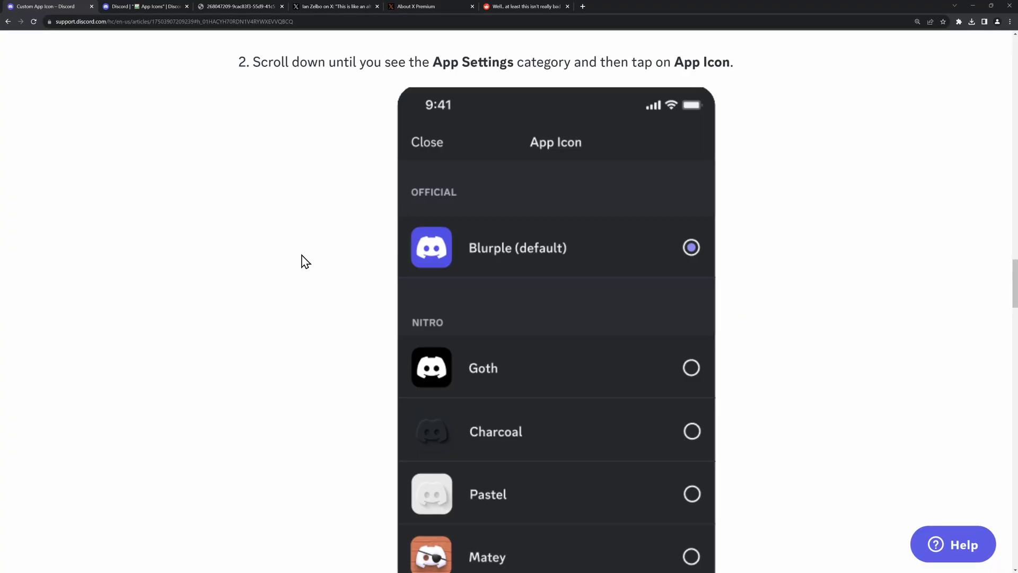
pyautogui.scroll(10, 302, 261)
pyautogui.scroll(-15, 488, 327)
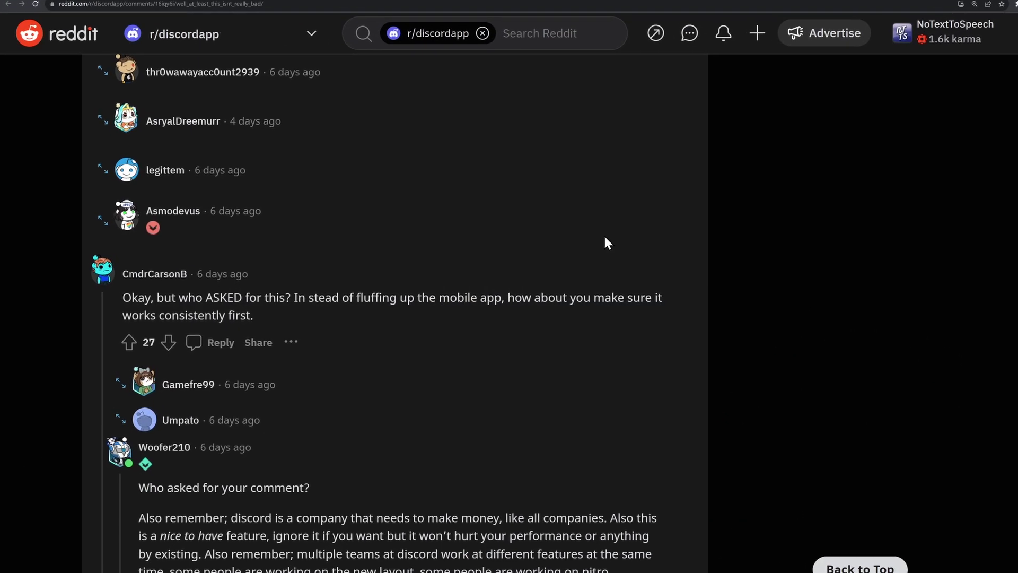
# Highlight the Reddit comment "but who ASKED for this?" and read its replies, down to the one saying "Reasonable" doesn't "feverishly" reply
pyautogui.moveTo(264, 289); pyautogui.dragTo(480, 293)
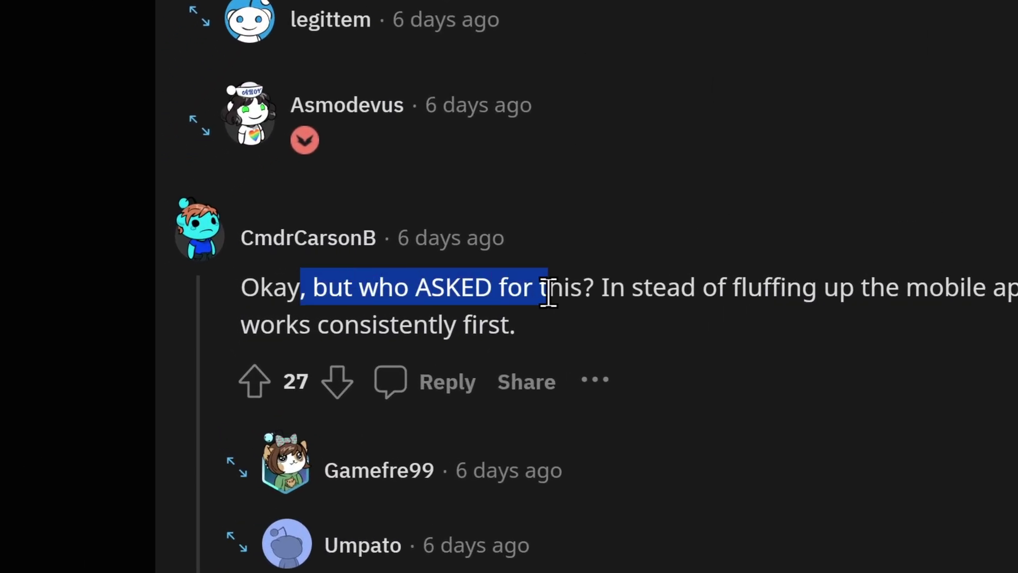
pyautogui.click(605, 292)
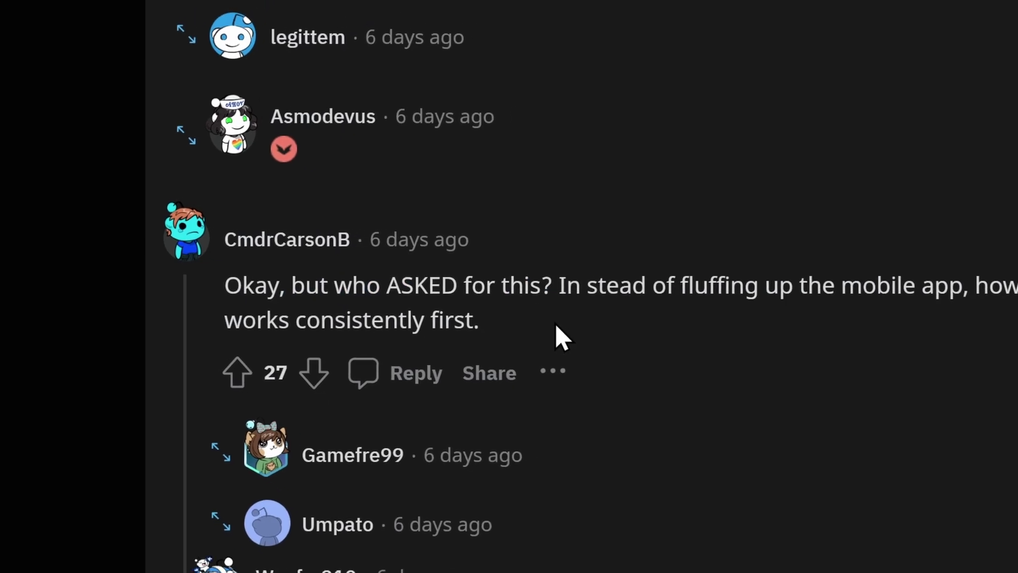
pyautogui.scroll(-5, 318, 300)
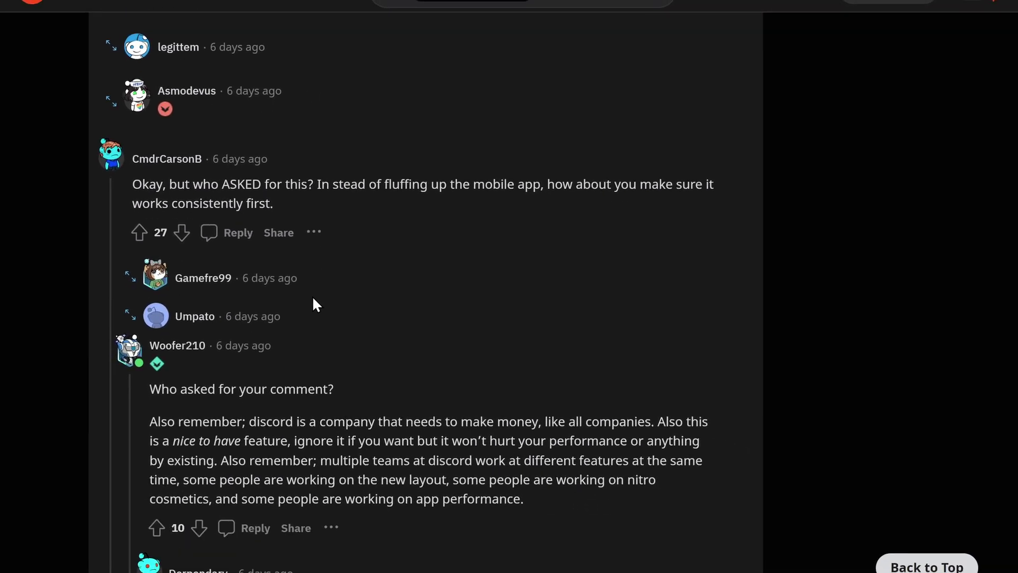
pyautogui.scroll(-6, 308, 300)
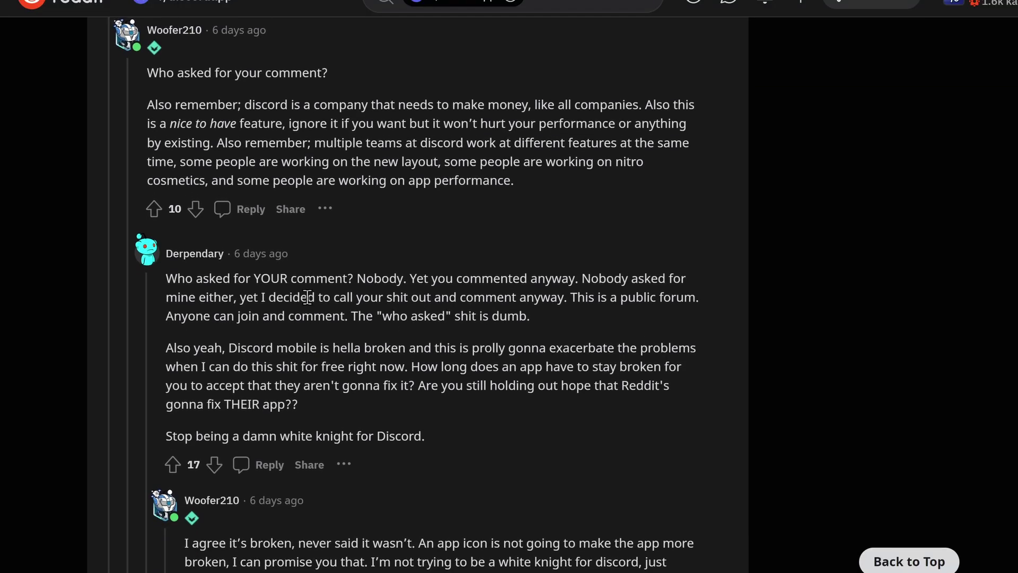
pyautogui.scroll(-3, 307, 299)
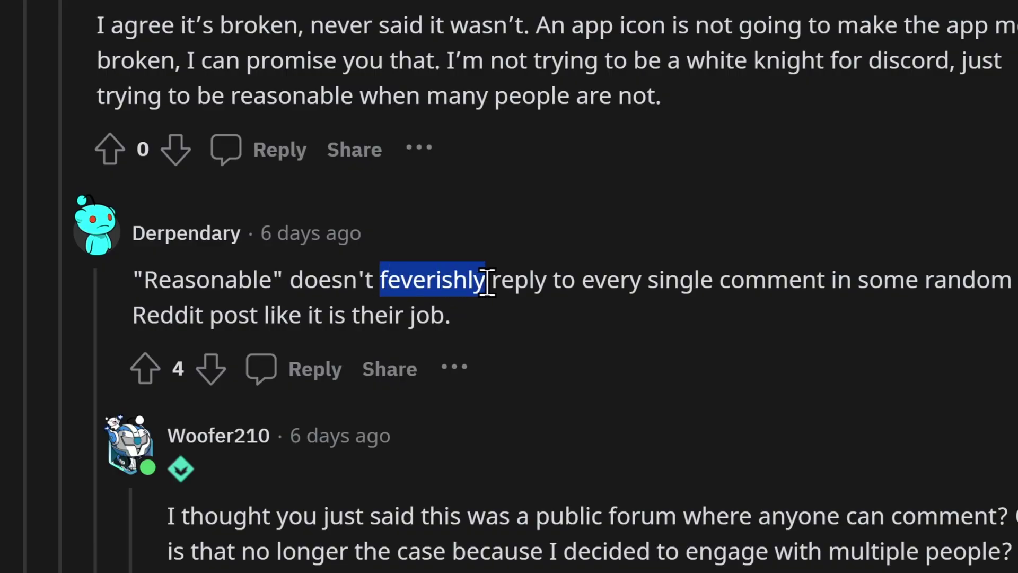
pyautogui.click(461, 281)
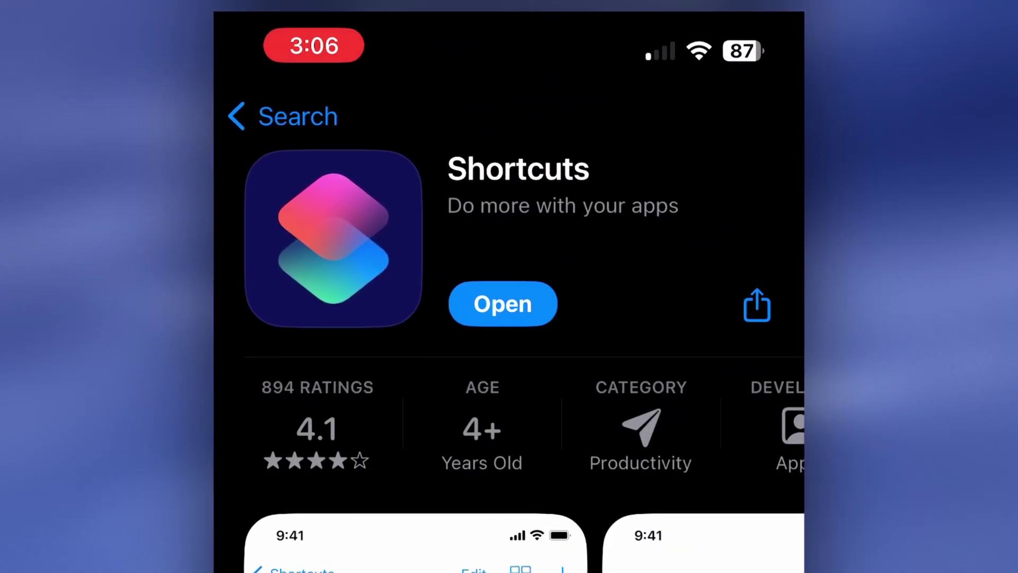
# Open the Shortcuts app from its App Store page and create a new shortcut with the Open App action
pyautogui.scroll(2, 509, 318)
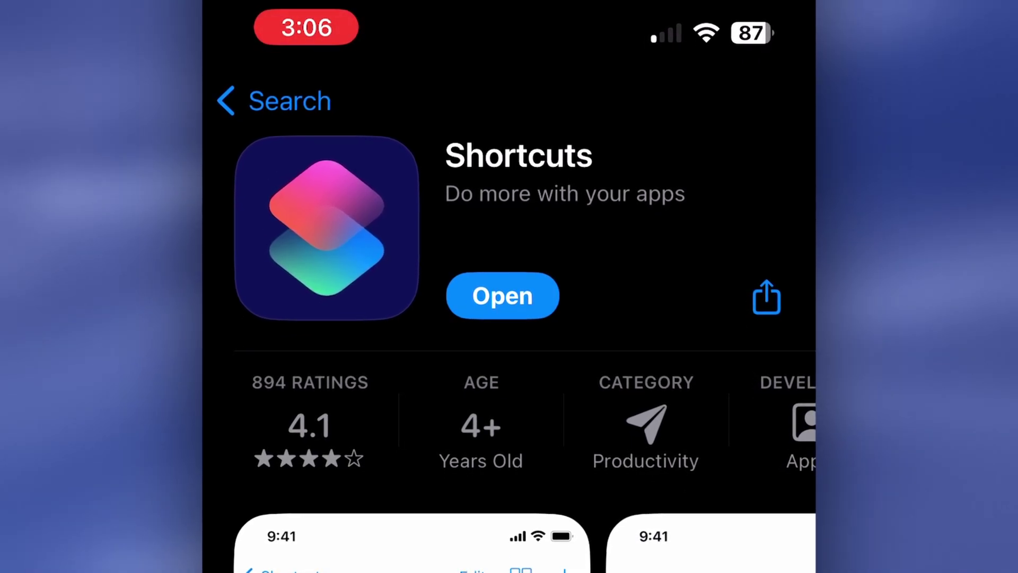
pyautogui.click(502, 295)
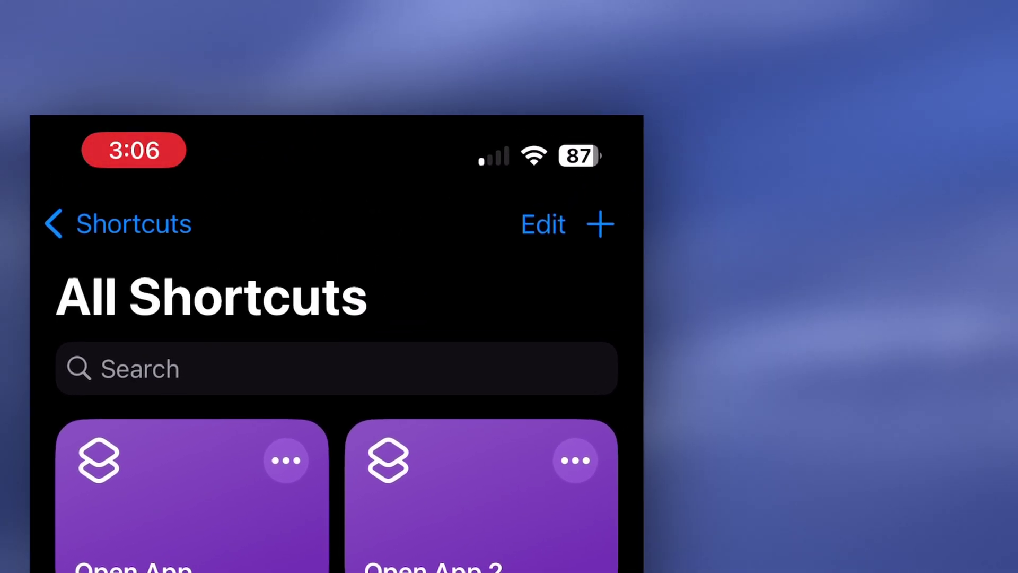
pyautogui.click(601, 224)
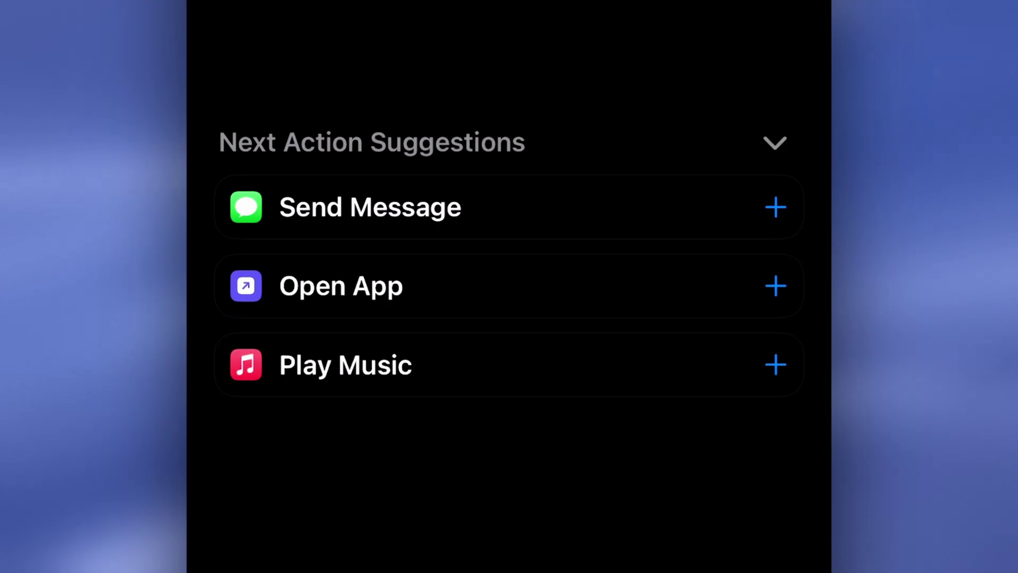
pyautogui.click(341, 286)
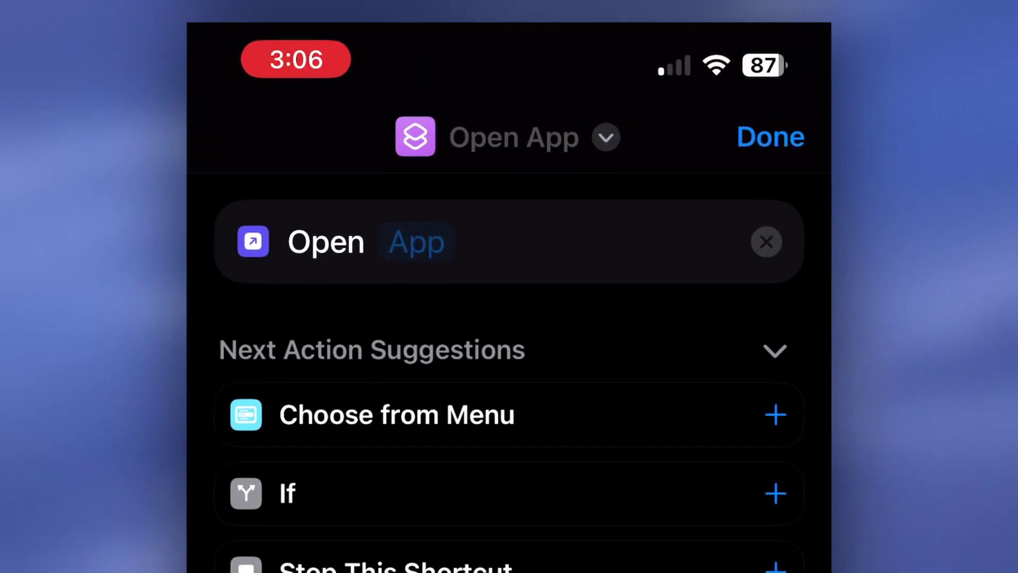
# Choose Discord as the app that the Open App action launches
pyautogui.click(416, 242)
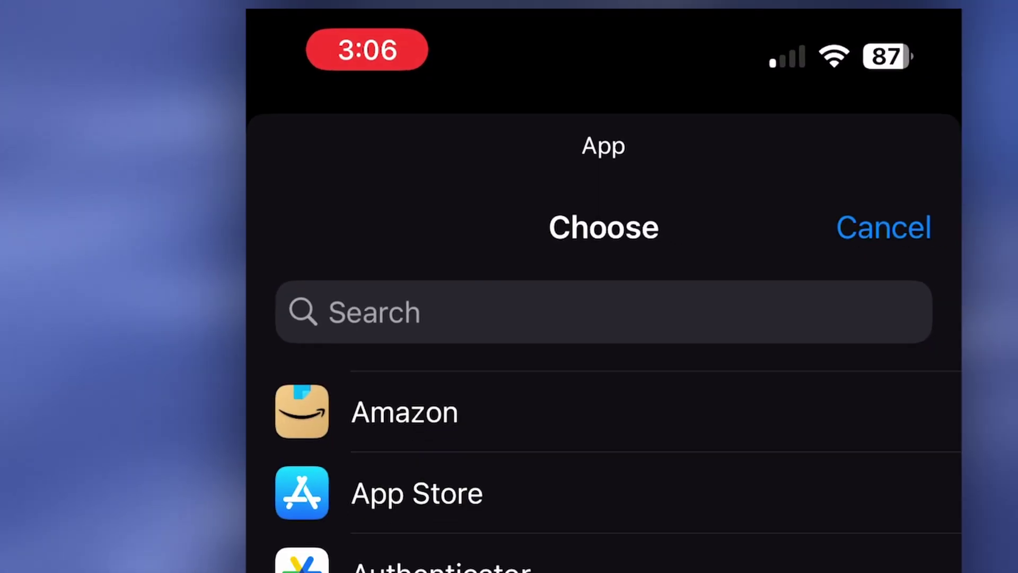
pyautogui.scroll(-2, 509, 344)
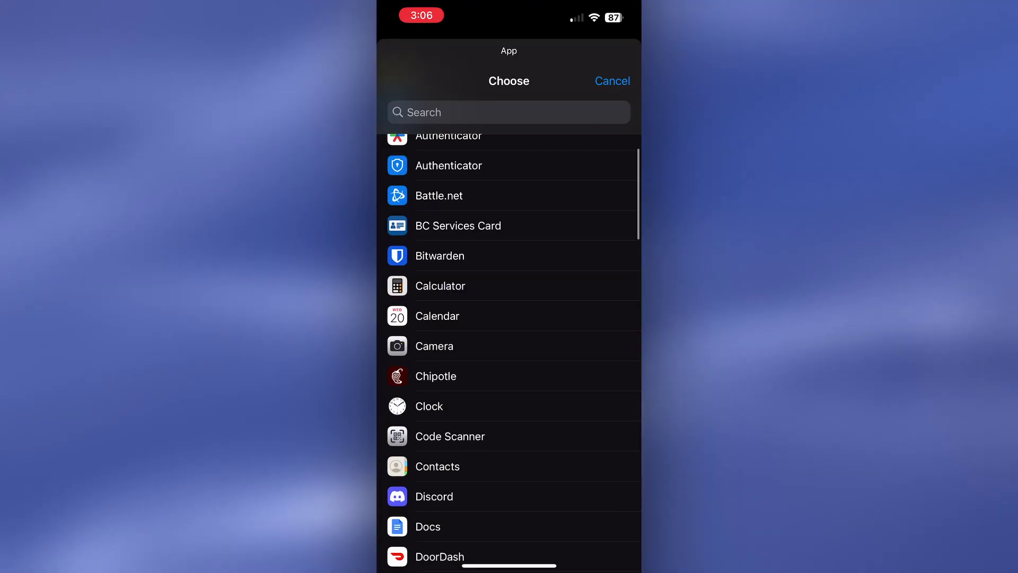
pyautogui.click(435, 497)
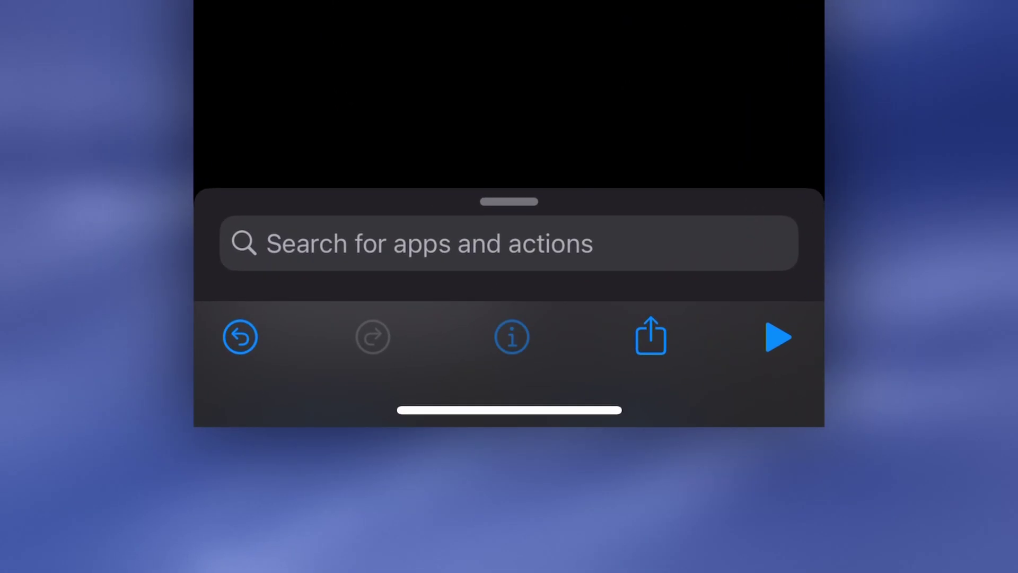
# Add the shortcut to the home screen as "Nerdcord" with the yellow nerd Discord logo as its icon, and launch it
pyautogui.click(512, 336)
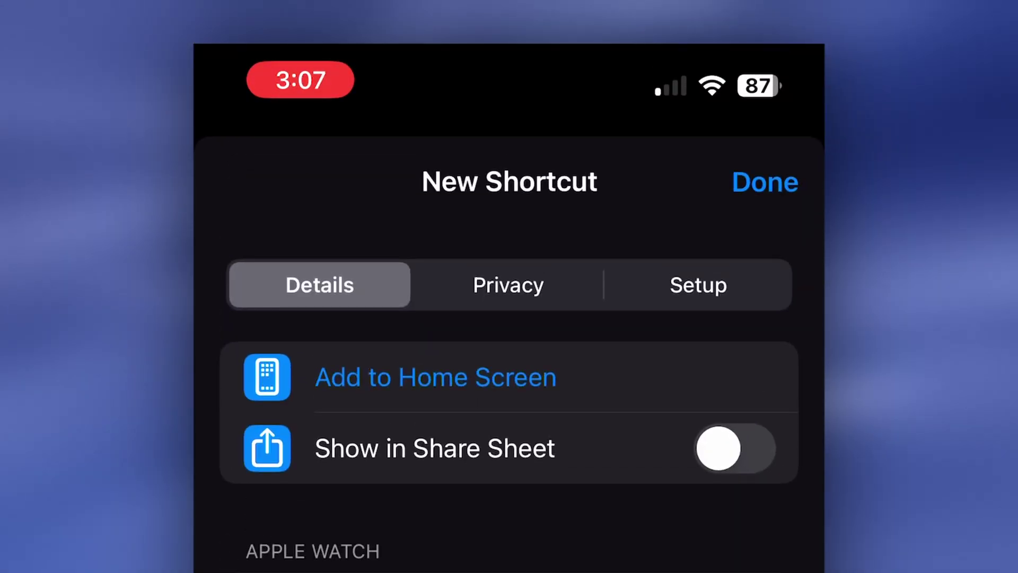
pyautogui.click(436, 377)
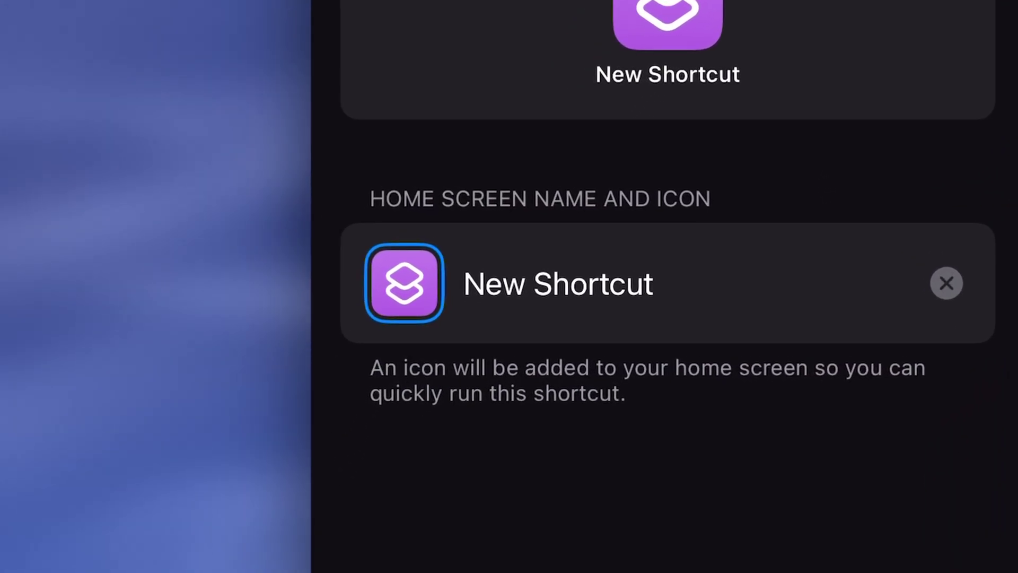
pyautogui.click(404, 282)
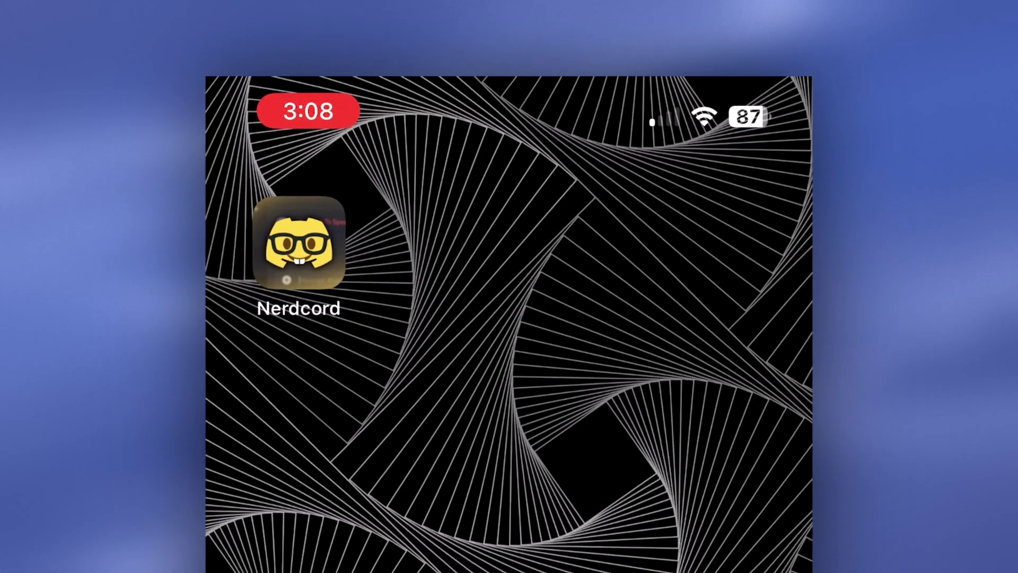
pyautogui.click(289, 255)
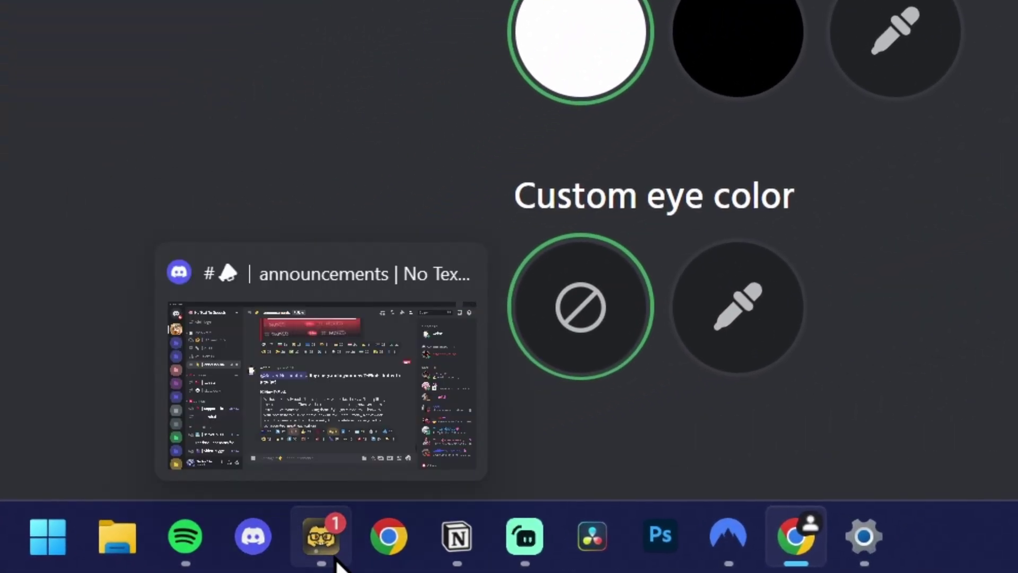
# Look over the Discord Avatar Maker site at discord-avatar-maker.app, including its download options for image size and background shape
pyautogui.click(335, 548)
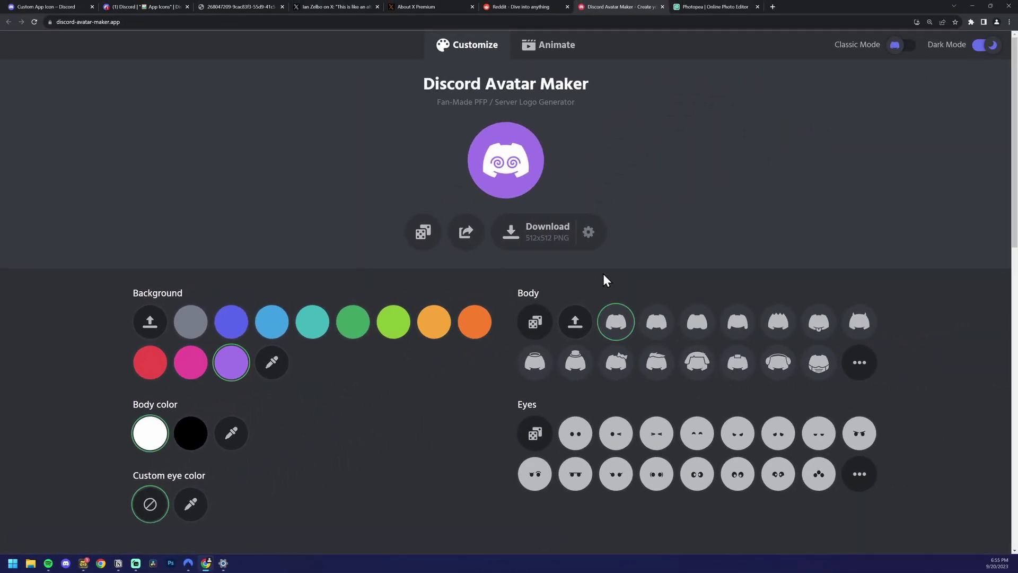
pyautogui.click(132, 21)
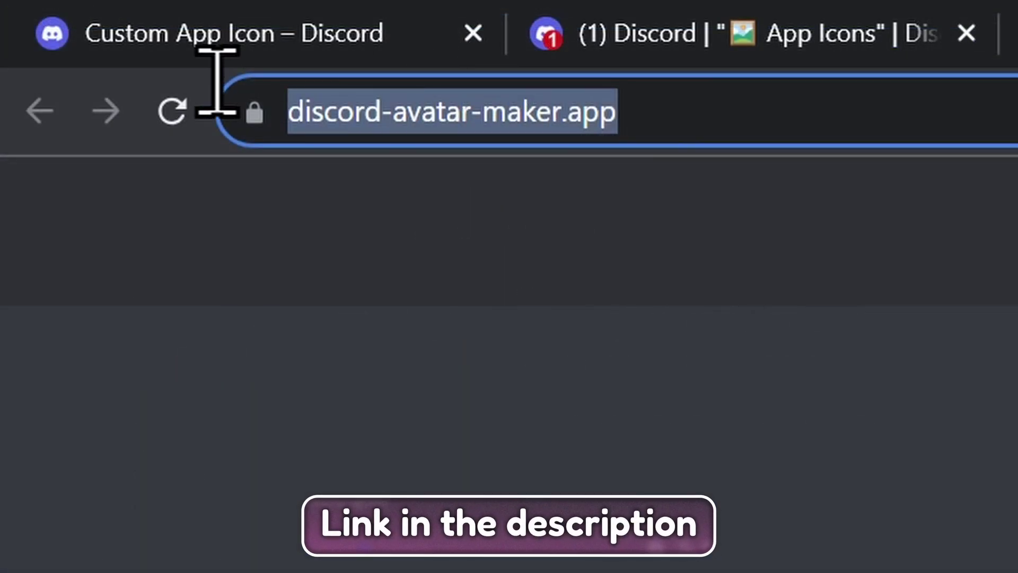
pyautogui.click(654, 386)
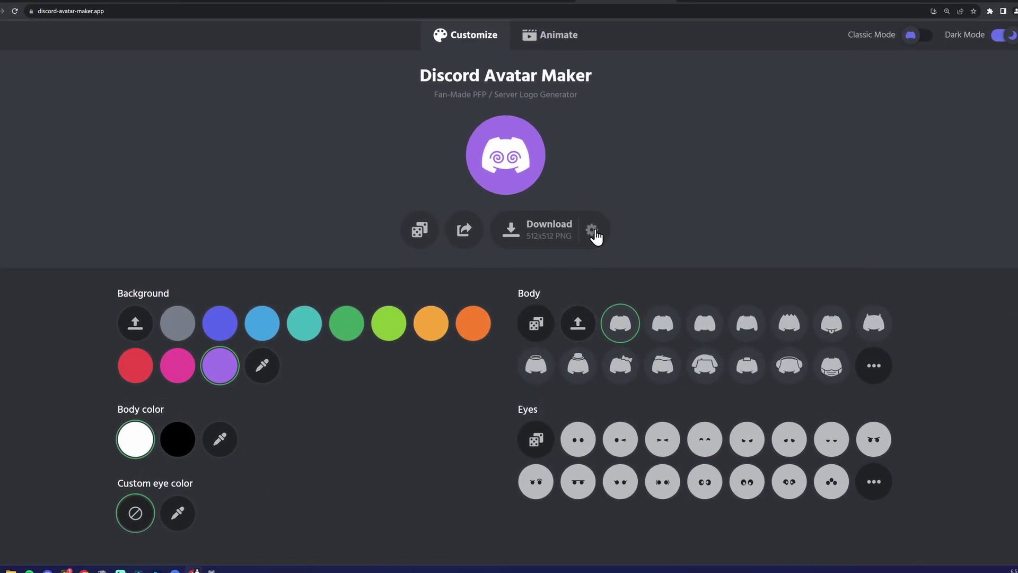
pyautogui.click(596, 228)
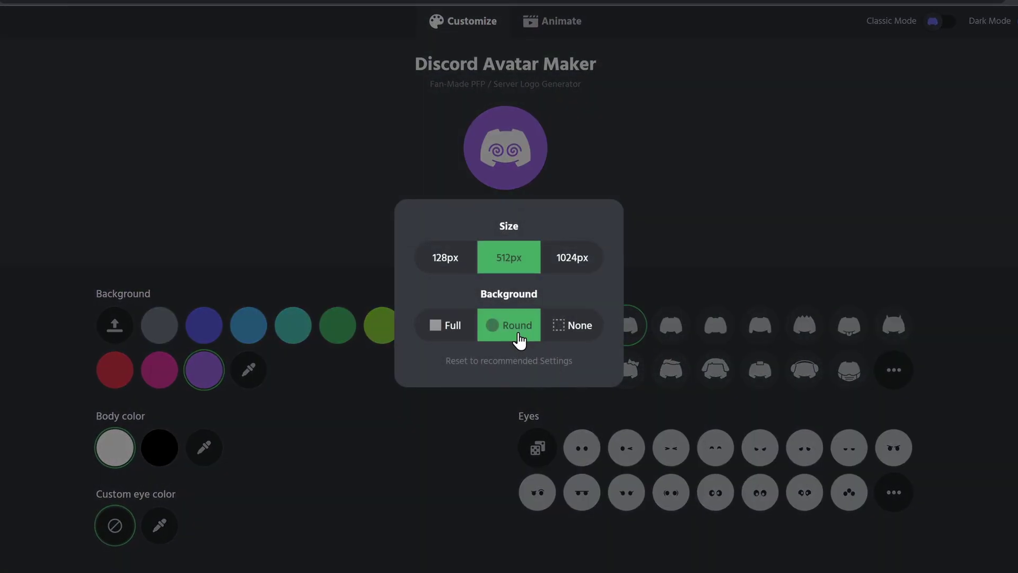
pyautogui.click(707, 226)
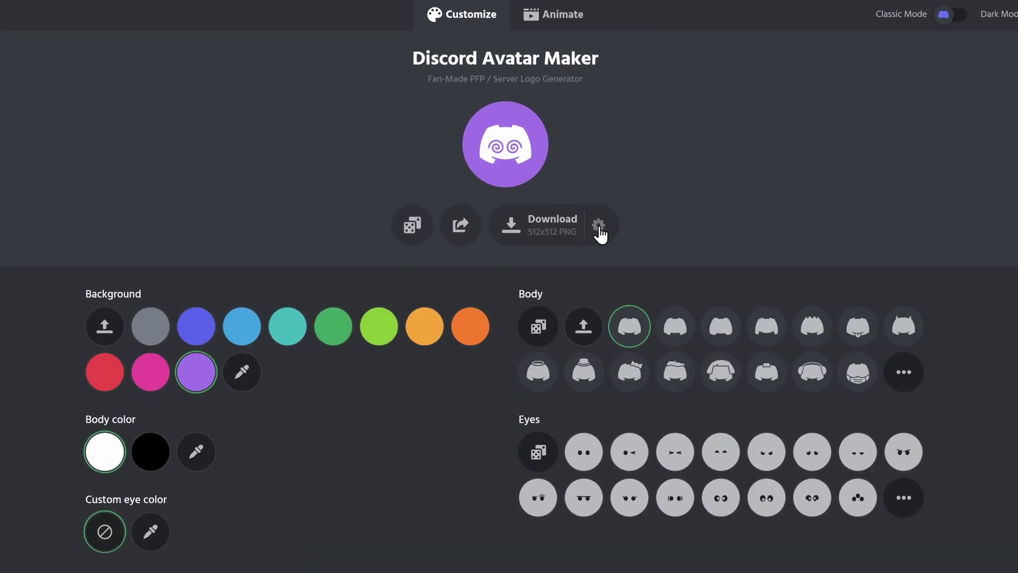
pyautogui.click(599, 227)
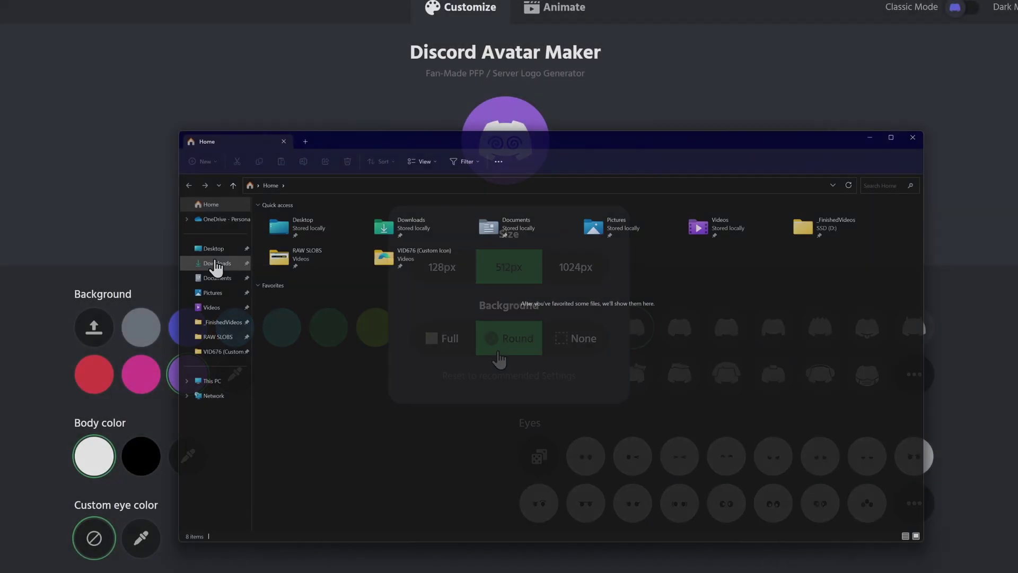
# Browse to the Downloads folder in File Explorer and open an item there
pyautogui.click(215, 263)
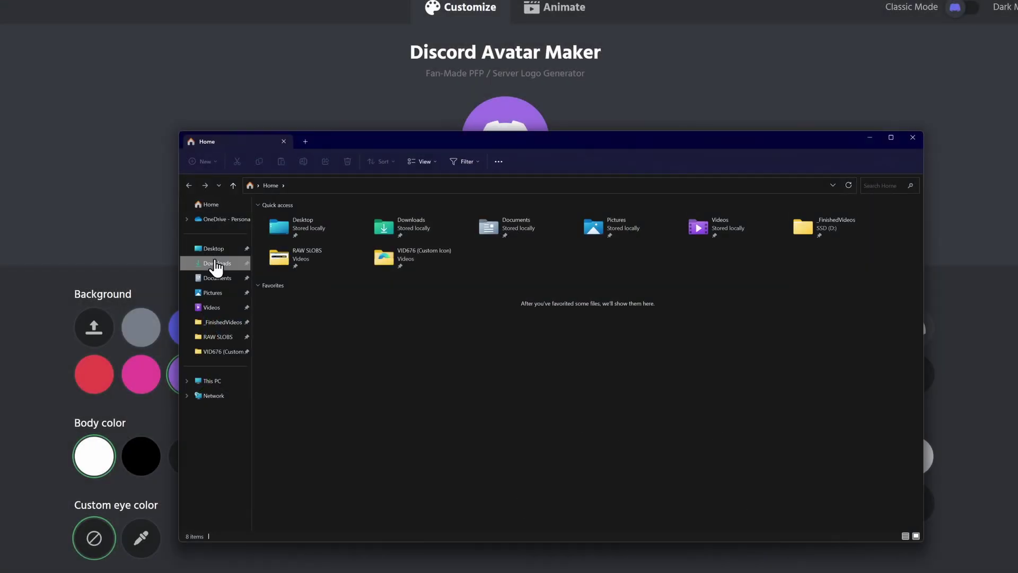
pyautogui.doubleClick(448, 249)
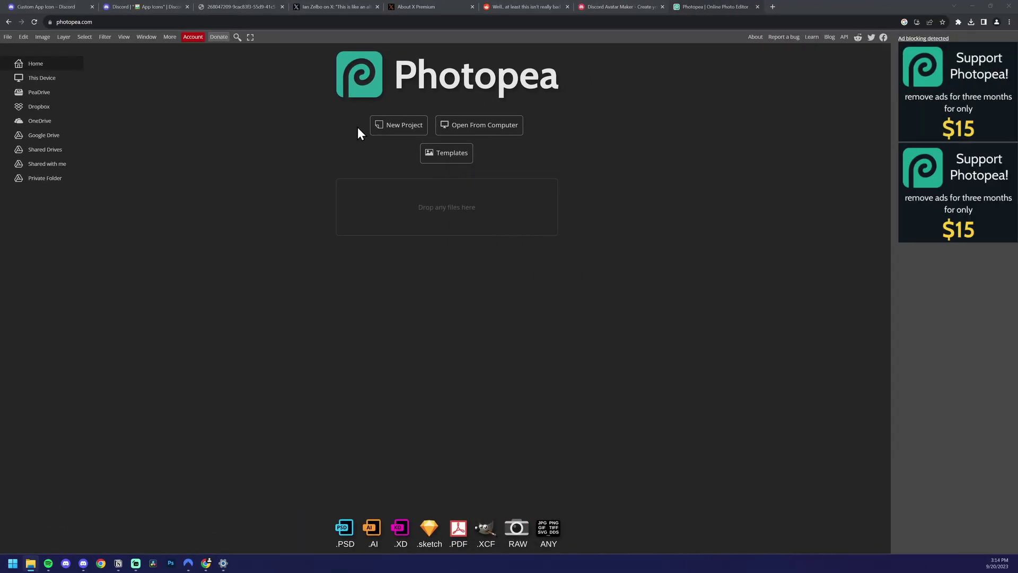
# Create a new Photopea project from the Instagram preset at 1080 x 1080 pixels with a white background
pyautogui.click(393, 136)
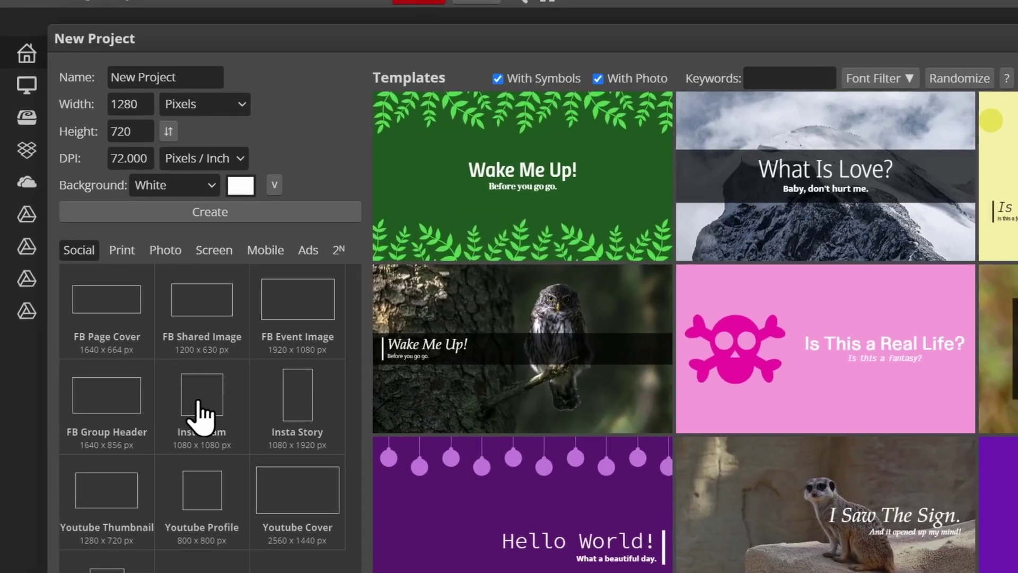
pyautogui.click(196, 429)
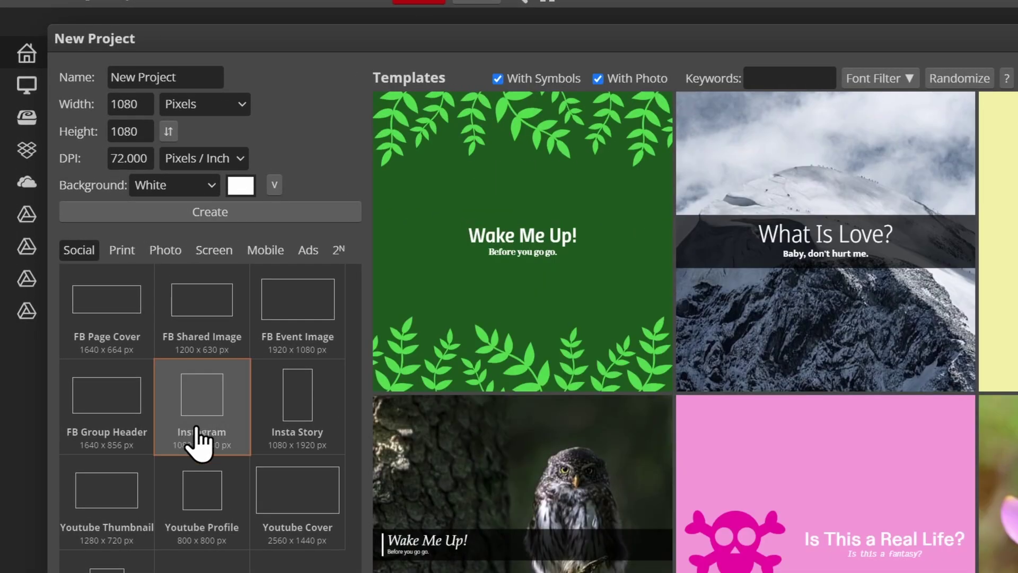
pyautogui.click(164, 209)
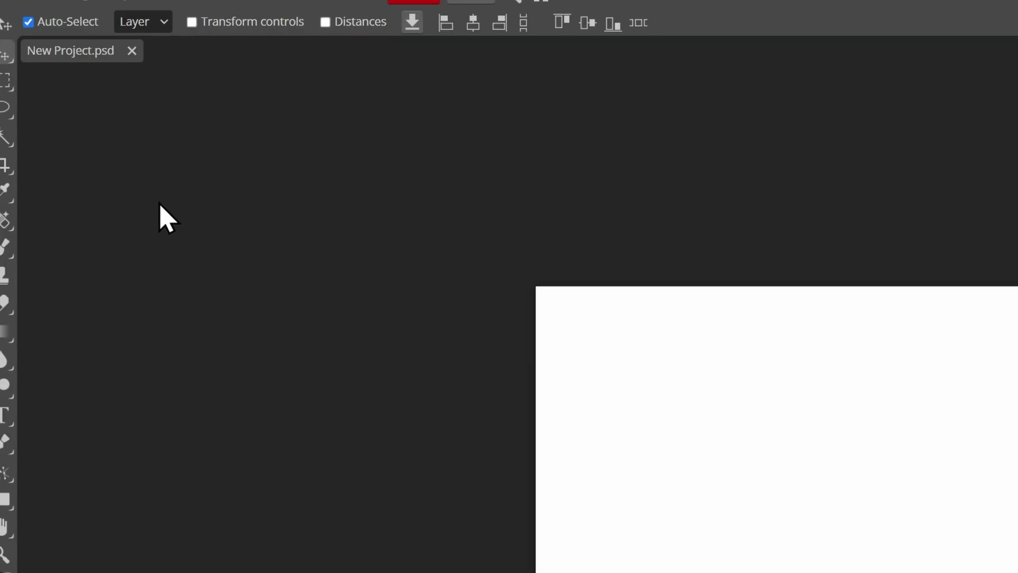
# Place FARTICUS.png from the Downloads folder into the project and position it so the image fills the square canvas
pyautogui.press('super+e')
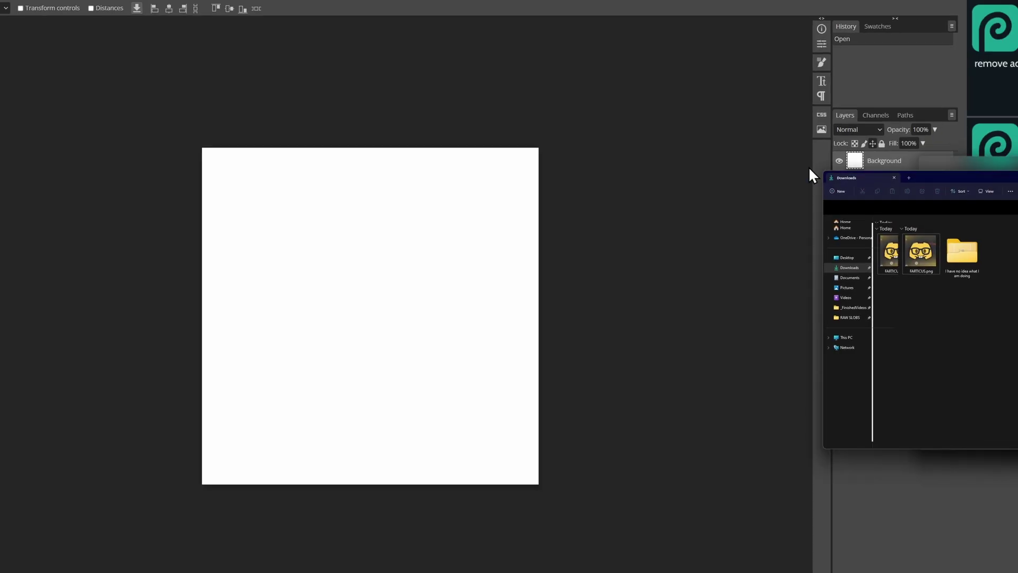
pyautogui.moveTo(385, 283); pyautogui.dragTo(385, 283)
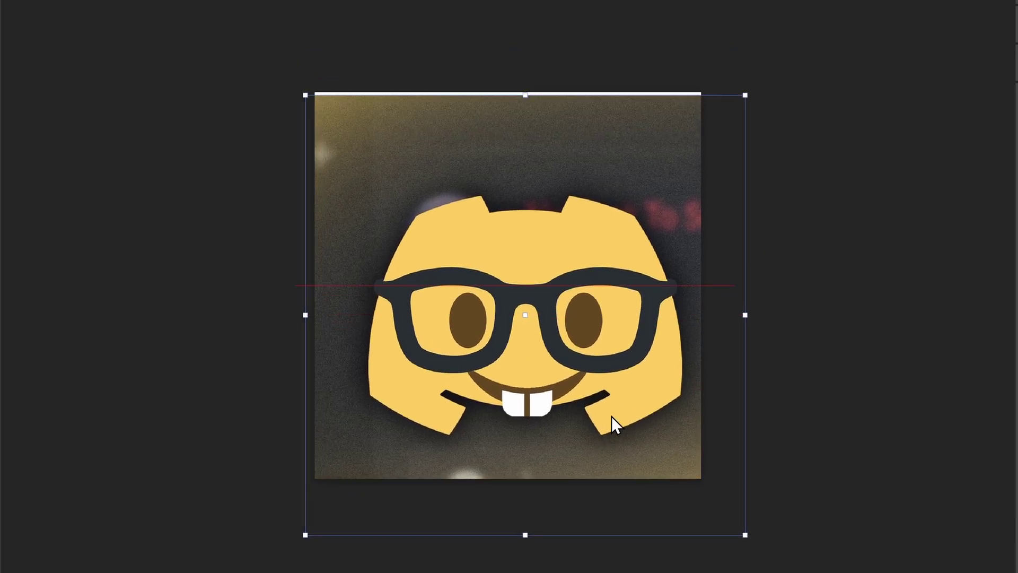
pyautogui.moveTo(612, 415); pyautogui.dragTo(607, 398)
pyautogui.press('Return')
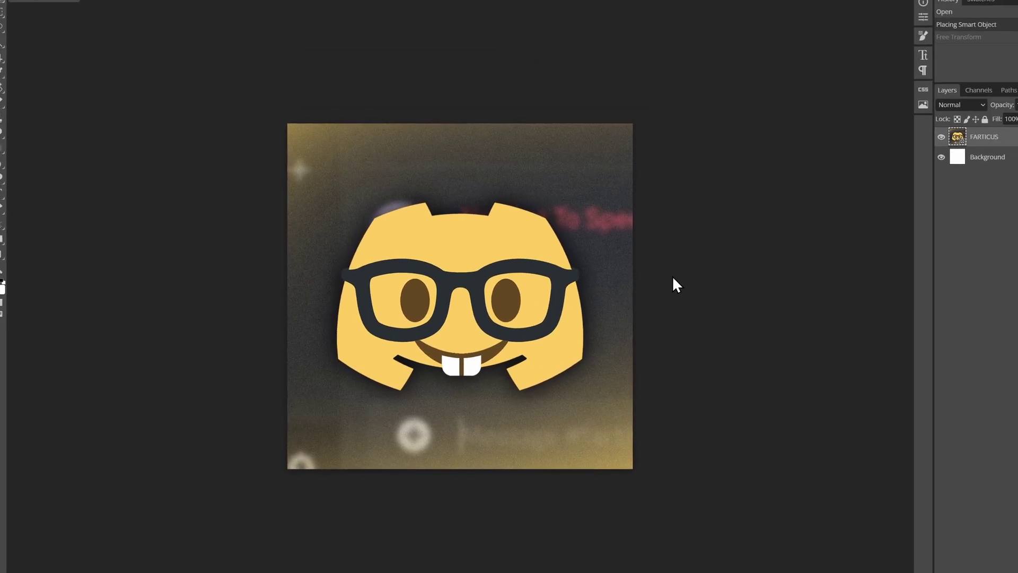
# Draw a black rectangle shape with a 0 px corner radius over the icon image, leaving a narrow border around it
pyautogui.click(4, 252)
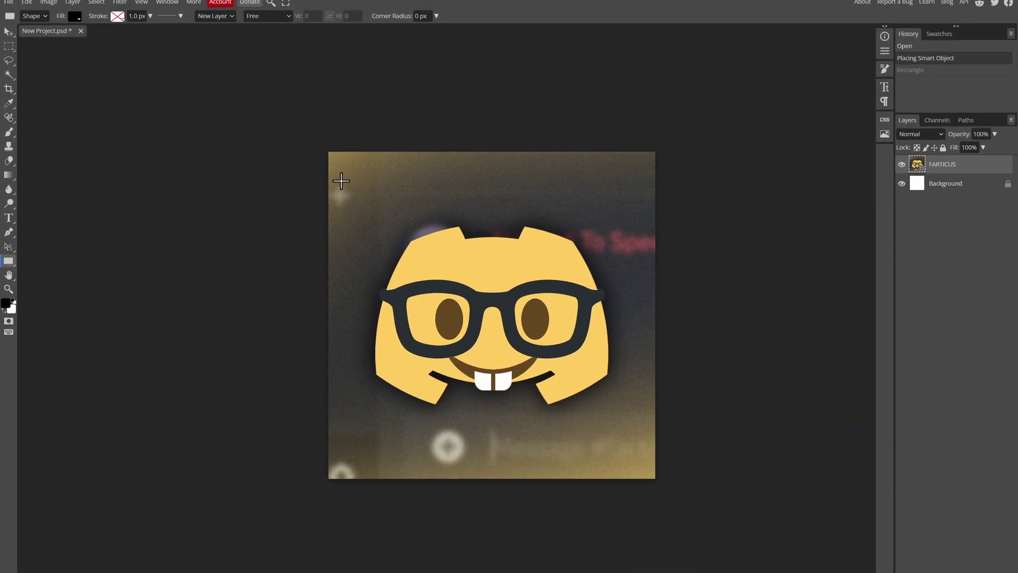
pyautogui.moveTo(347, 175); pyautogui.dragTo(637, 454)
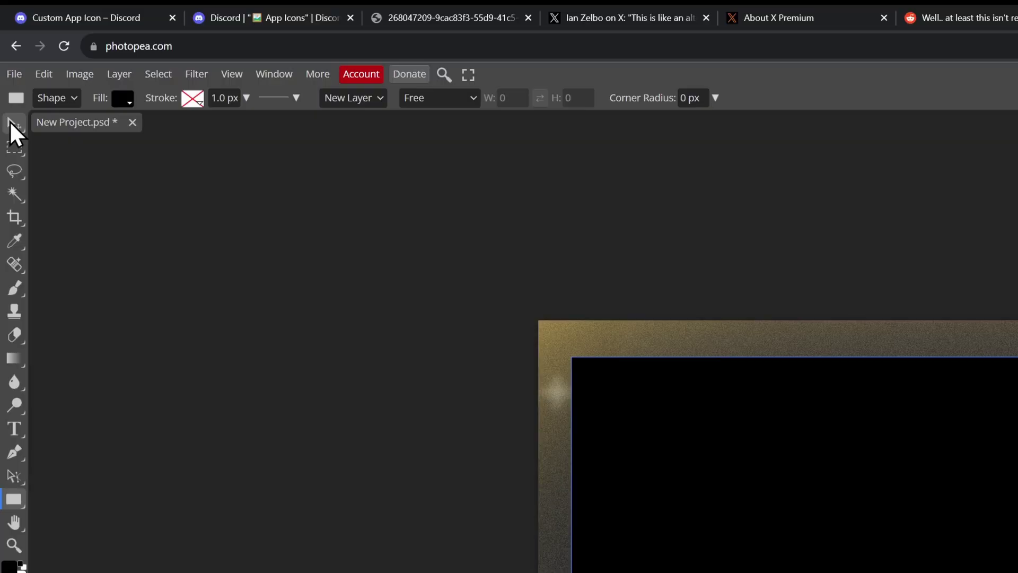
# Scale the black rectangle to fill the 1080 x 1080 canvas and set all four corner radii to 200
pyautogui.click(16, 122)
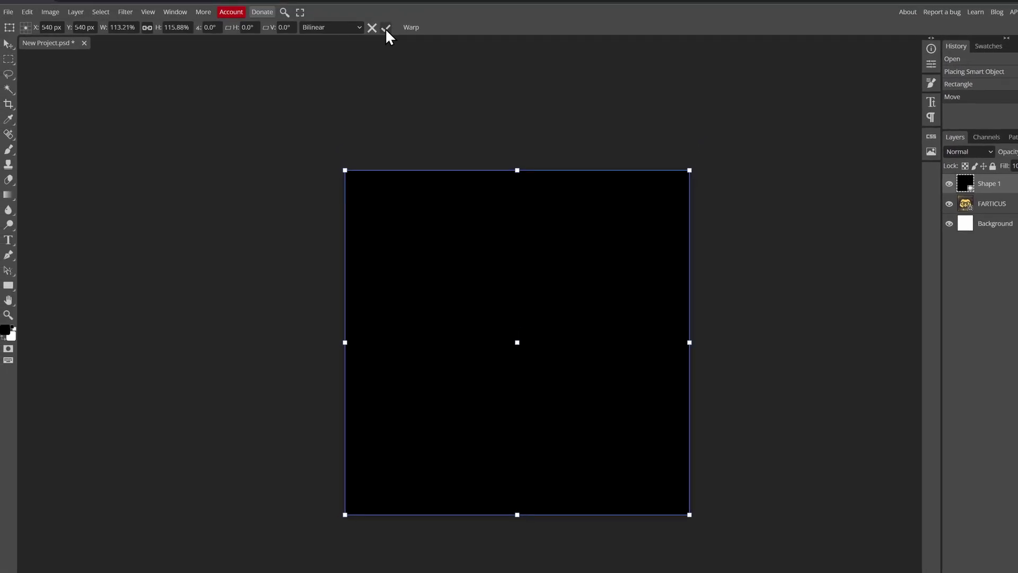
pyautogui.click(385, 28)
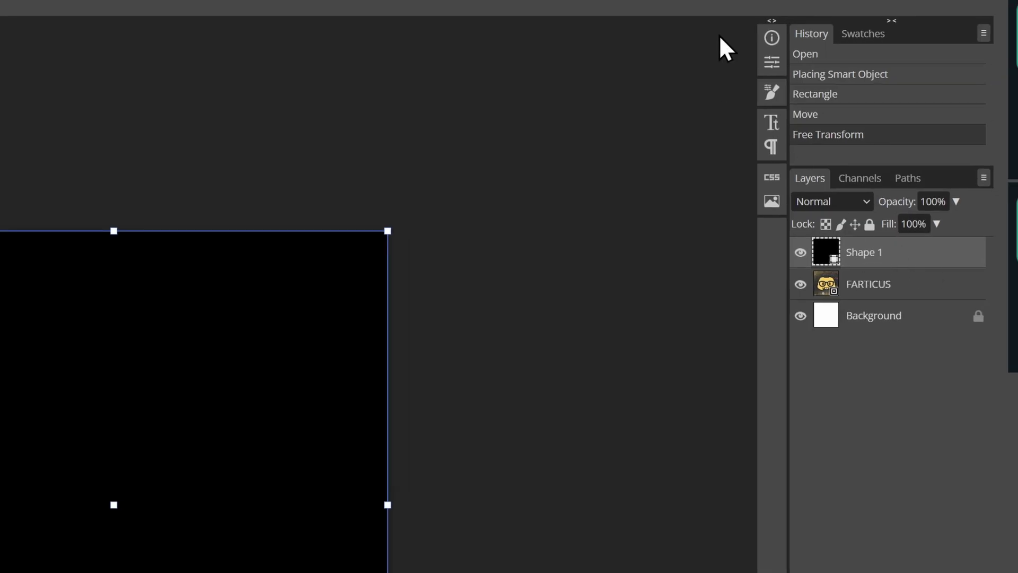
pyautogui.click(772, 62)
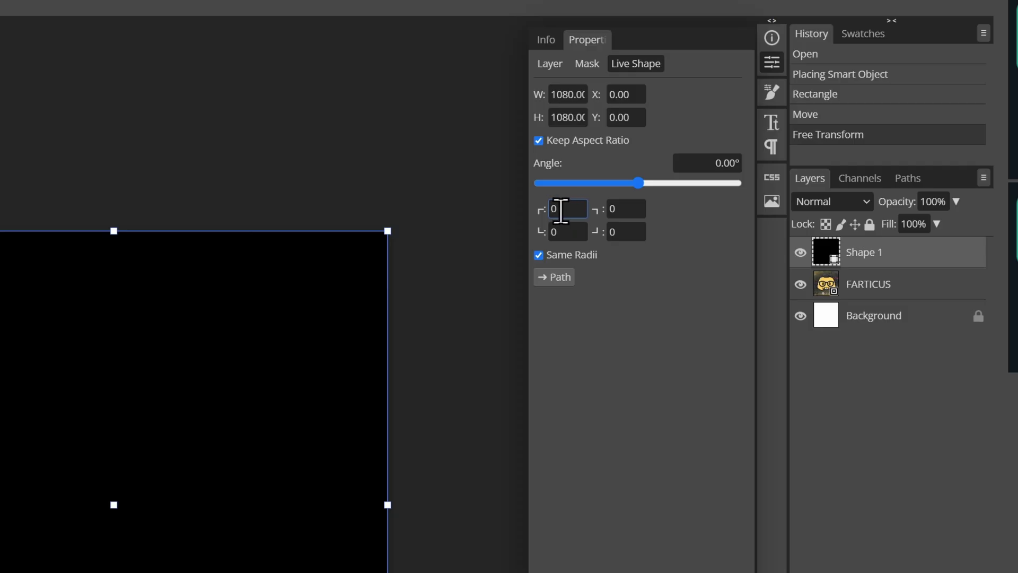
pyautogui.write('50')
pyautogui.press('Return')
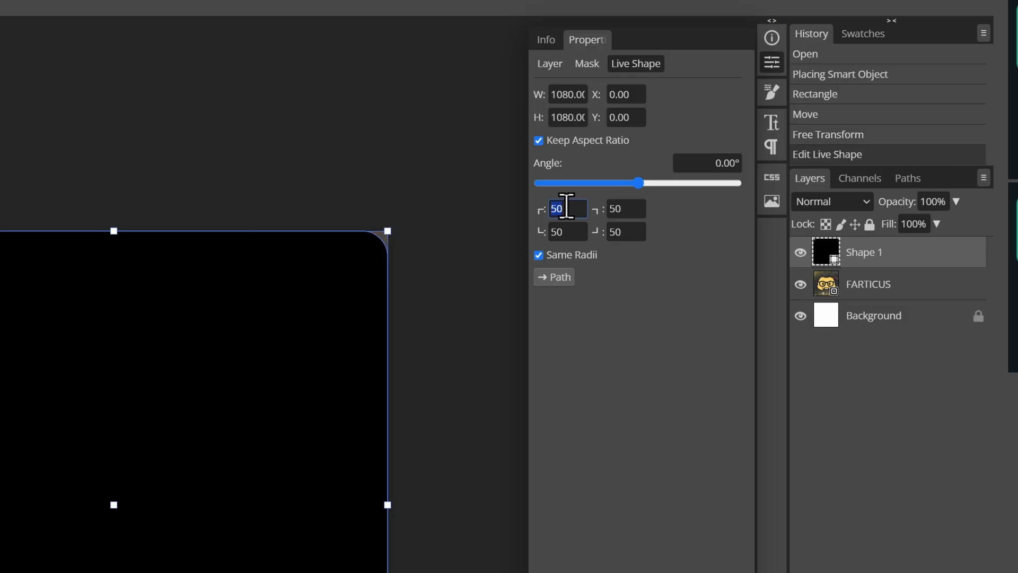
pyautogui.write('200')
pyautogui.press('Return')
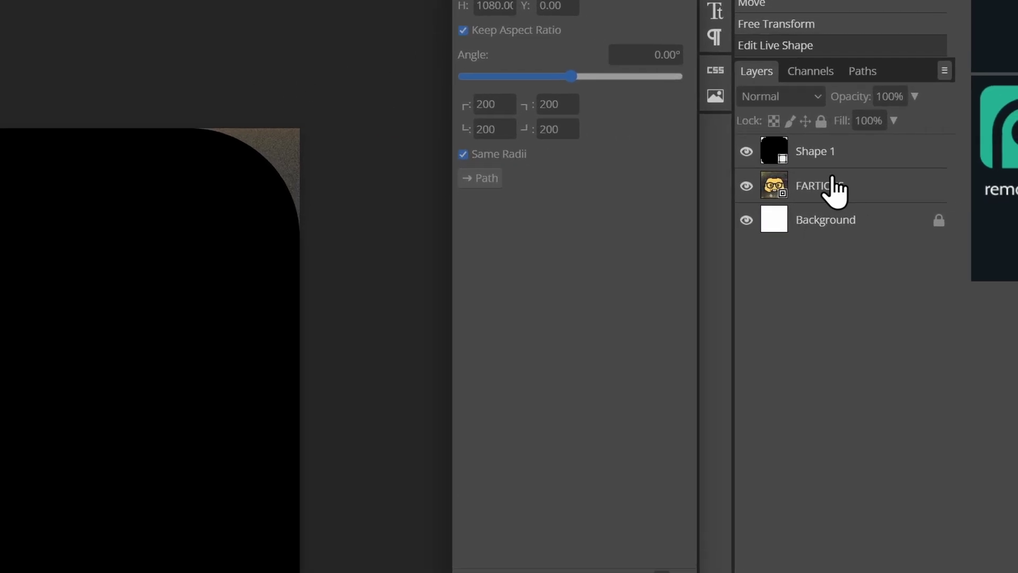
# Place the FARTICUS layer above Shape 1 as a clipping mask on it, and hide the white Background layer
pyautogui.moveTo(815, 177); pyautogui.dragTo(807, 151)
pyautogui.rightClick(803, 157)
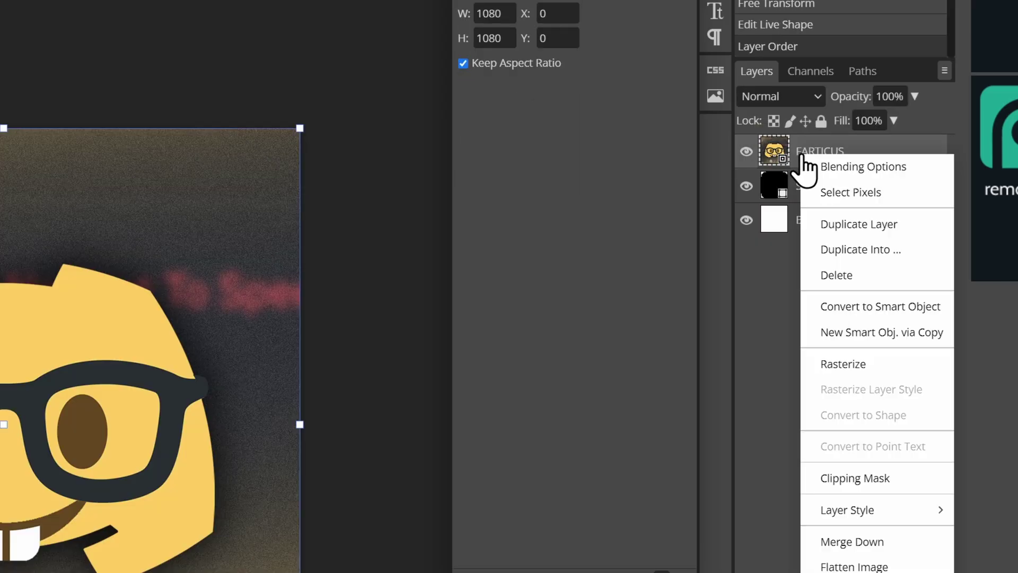
pyautogui.click(859, 477)
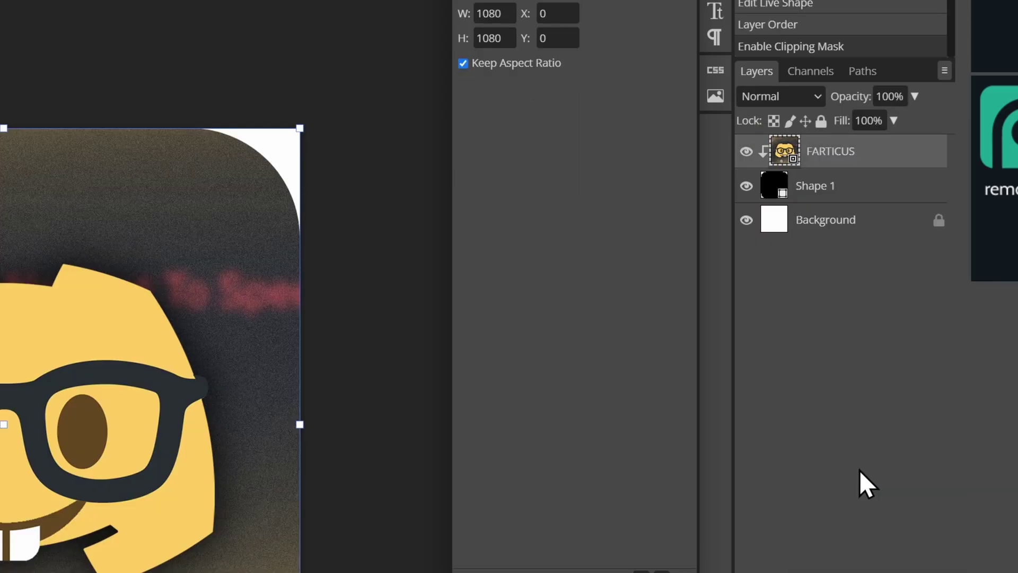
pyautogui.click(746, 221)
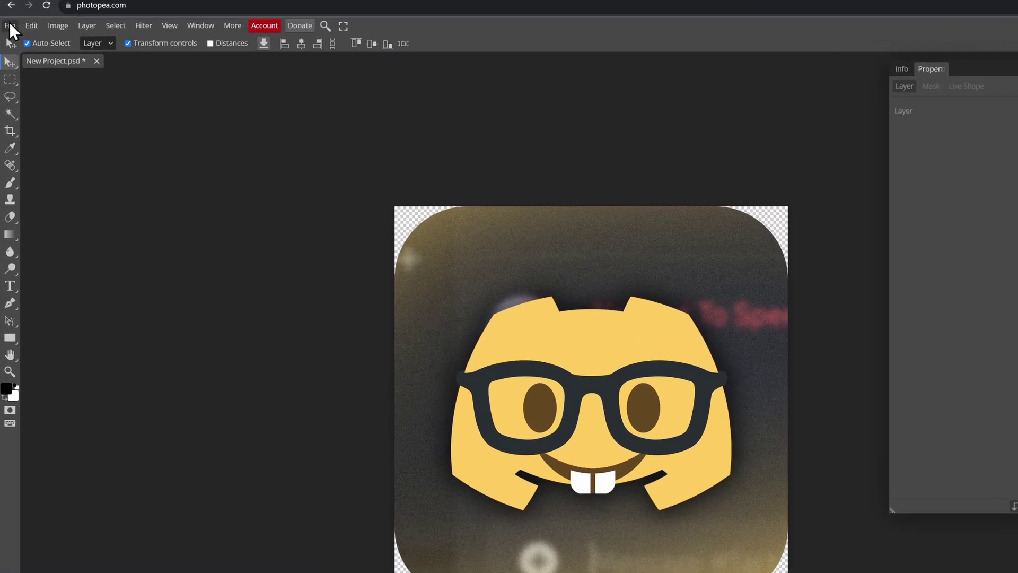
# Export the image in ICO format at 256 x 256 px under the name New Project
pyautogui.click(10, 25)
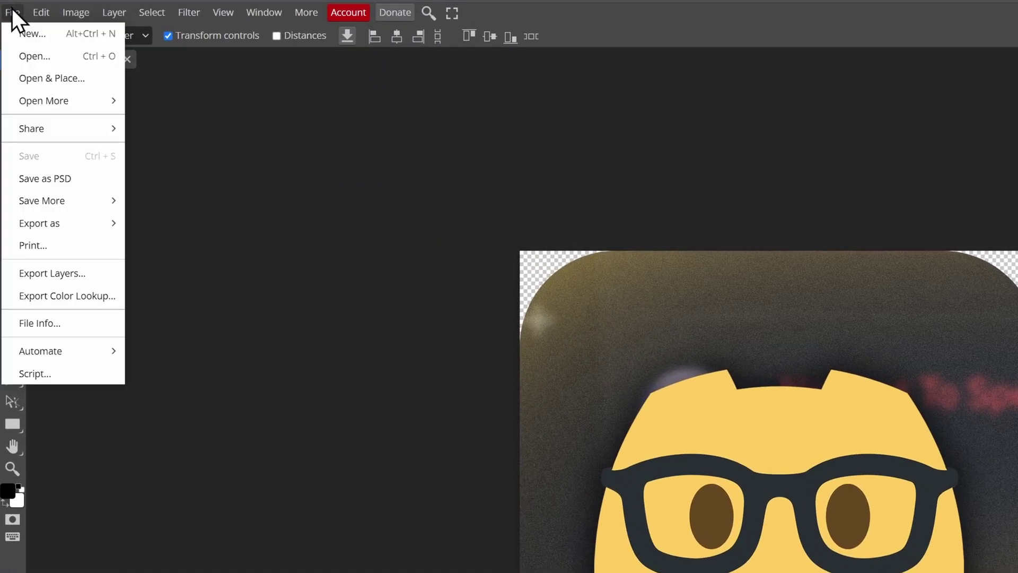
pyautogui.moveTo(30, 189)
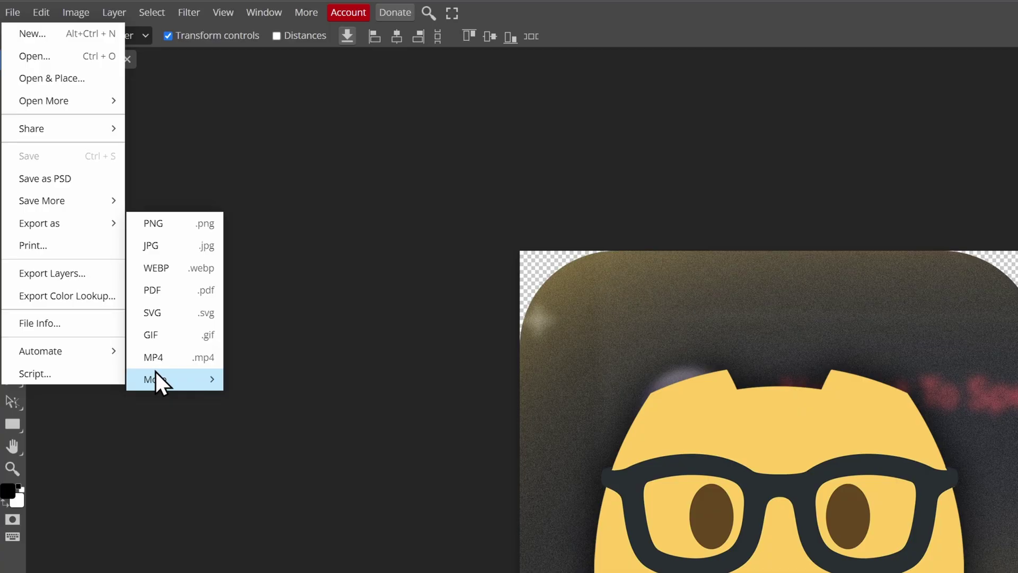
pyautogui.moveTo(157, 379)
pyautogui.click(271, 467)
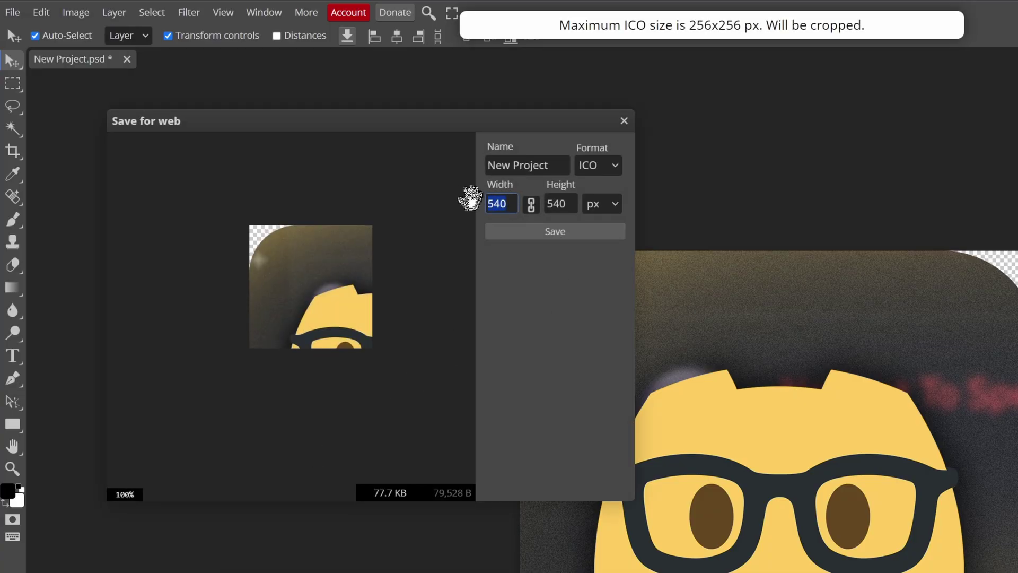
pyautogui.press('Tab')
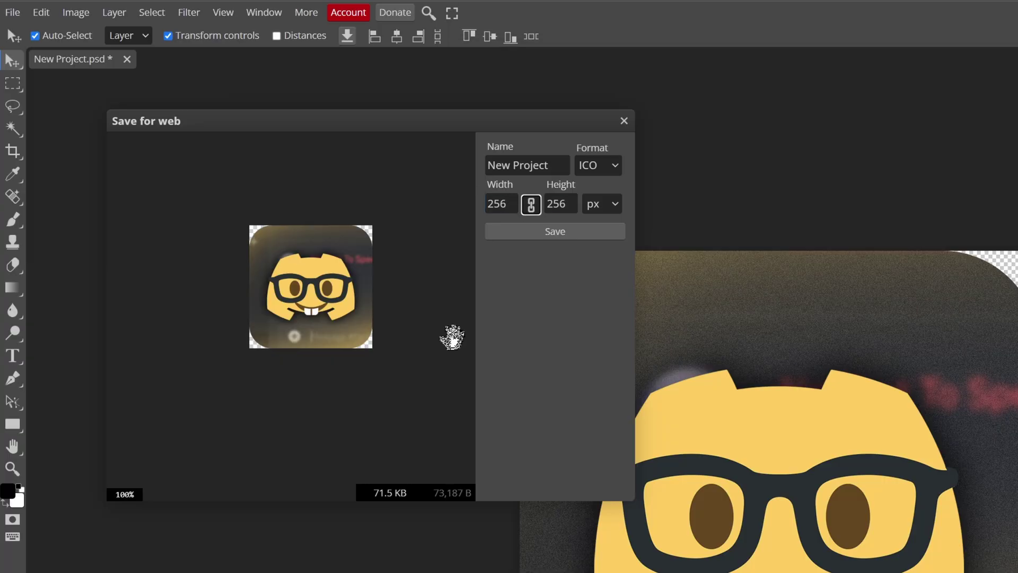
pyautogui.click(533, 230)
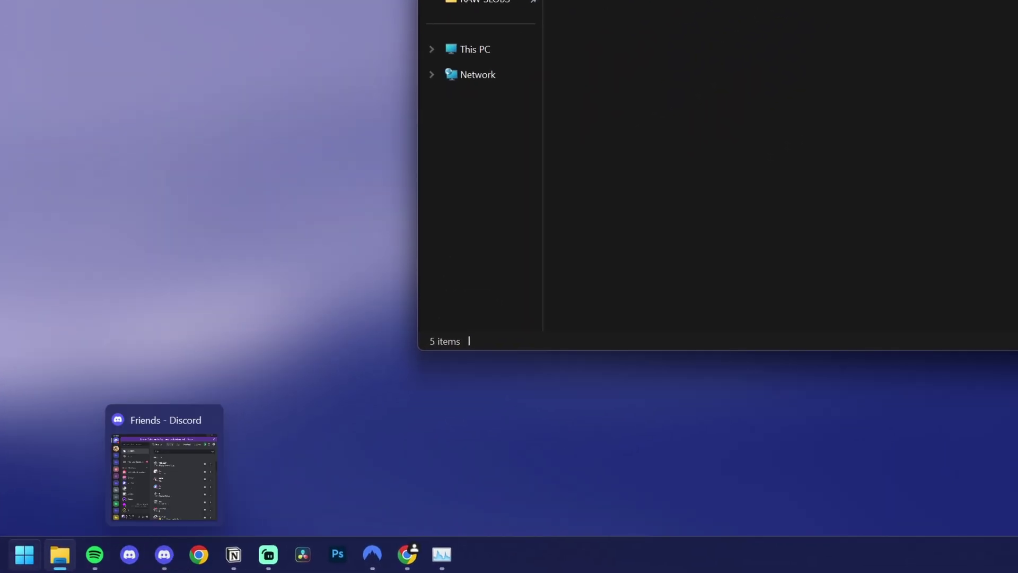
# Search Windows for discord, open the Discord app's file location, and open the properties of its shortcut
pyautogui.click(23, 562)
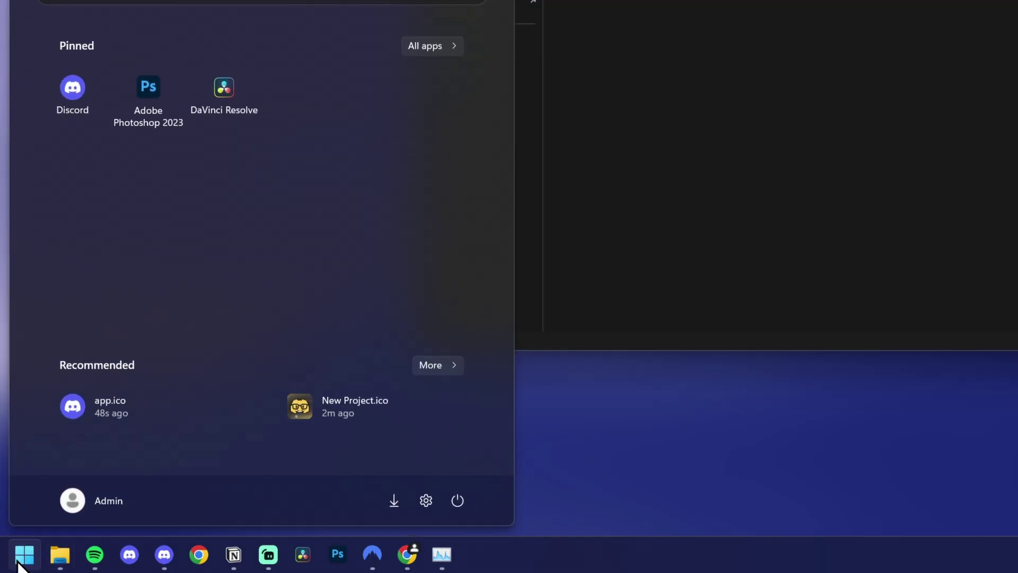
pyautogui.write('discord')
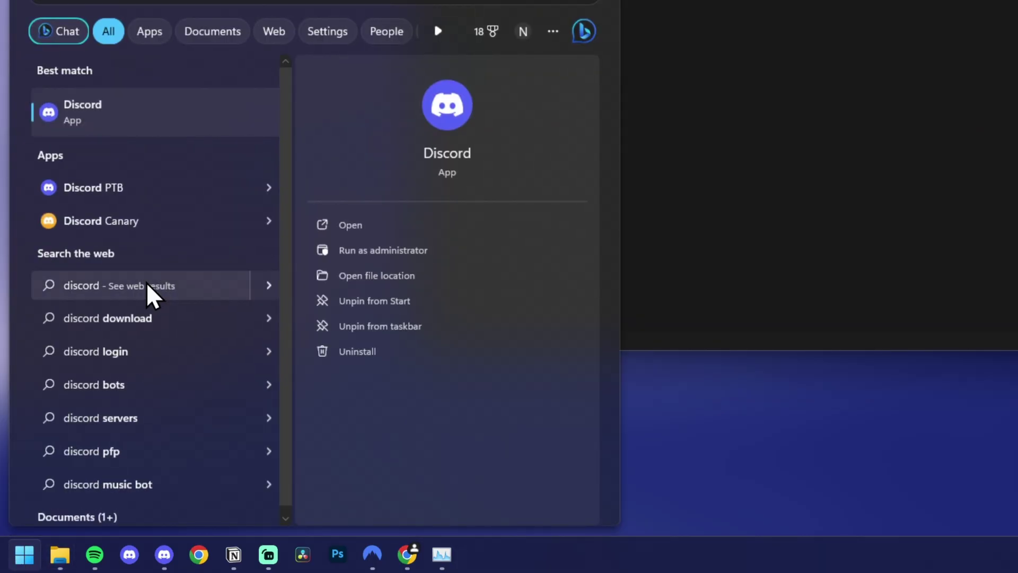
pyautogui.click(380, 275)
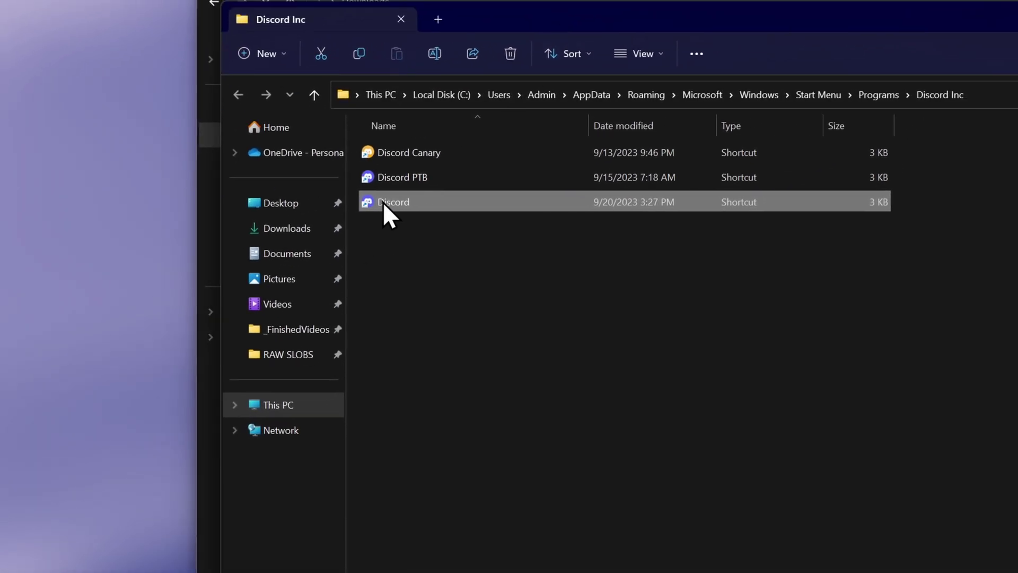
pyautogui.rightClick(382, 201)
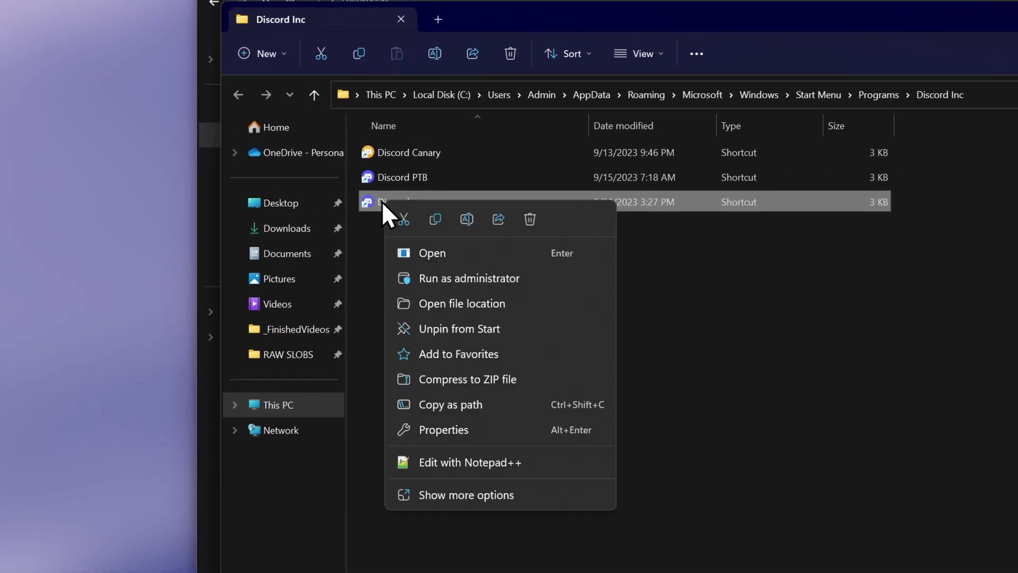
pyautogui.click(447, 427)
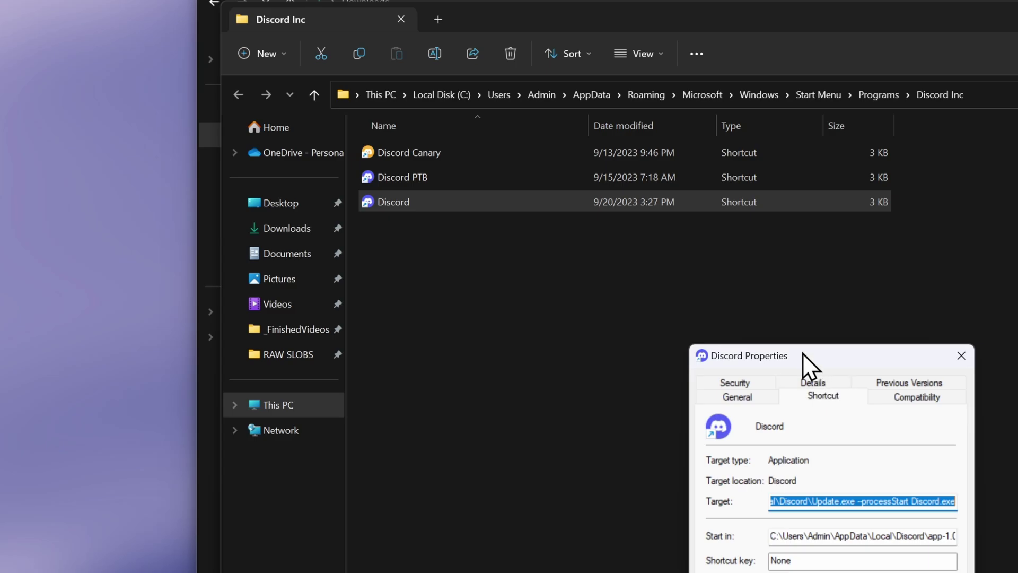
pyautogui.moveTo(802, 352); pyautogui.dragTo(835, 50)
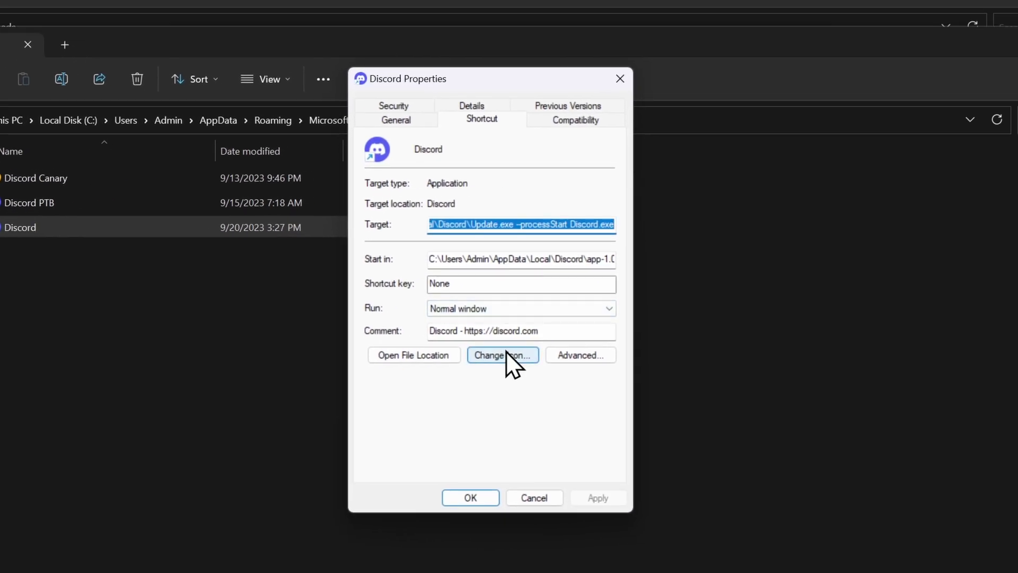
# Change the Discord shortcut's icon to New Project.ico from the Downloads folder and apply the change
pyautogui.click(504, 354)
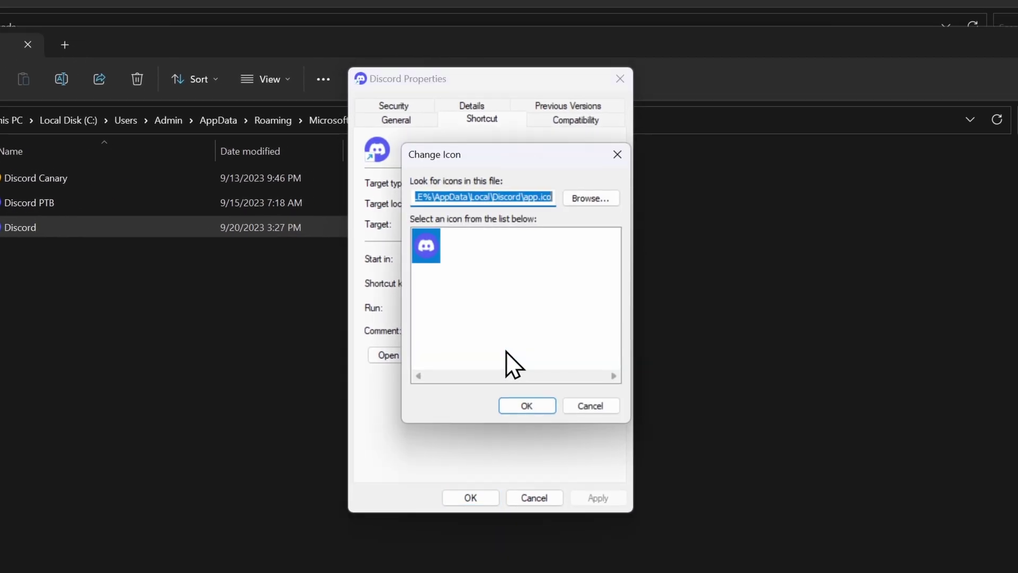
pyautogui.click(581, 198)
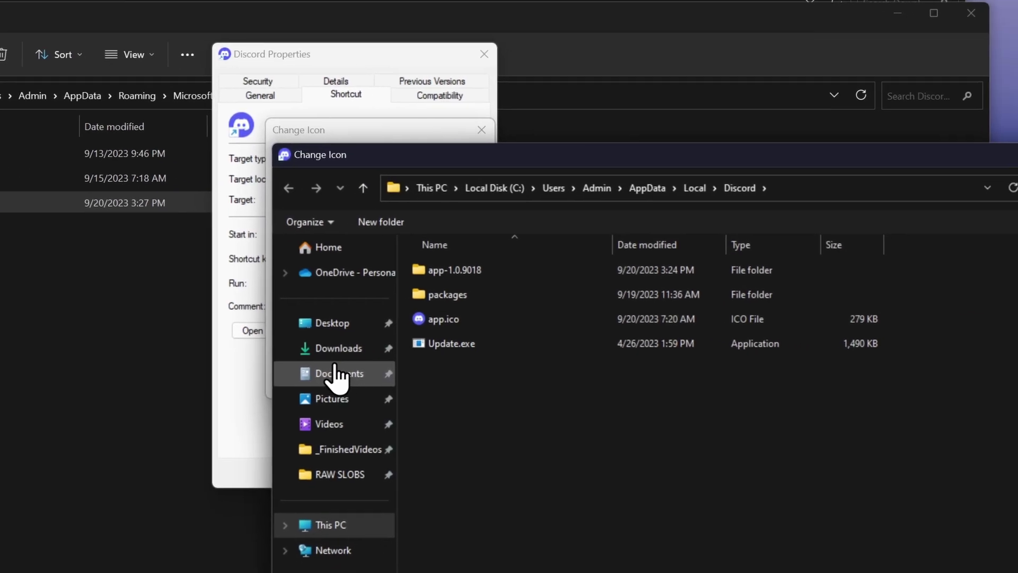
pyautogui.click(331, 350)
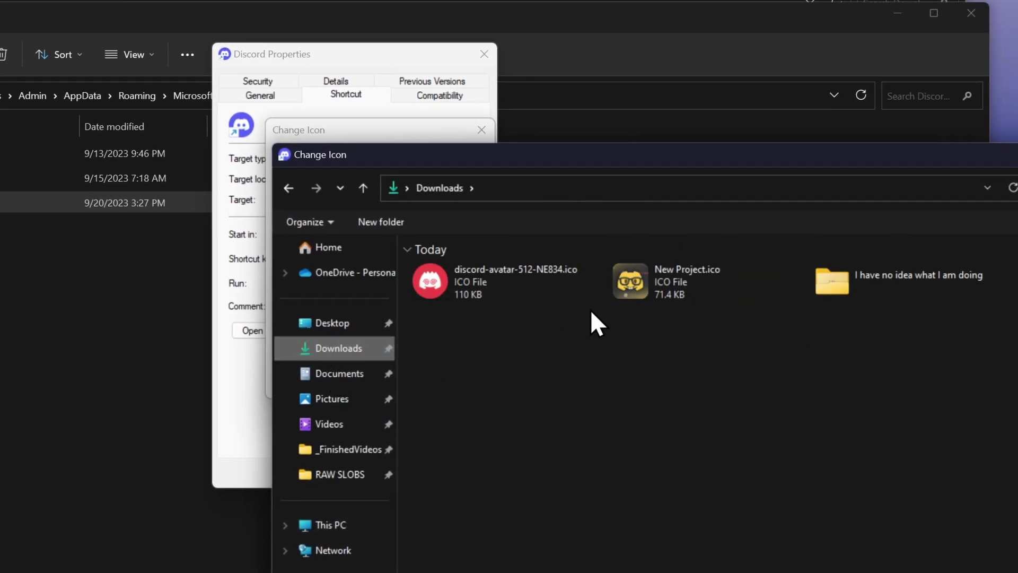
pyautogui.doubleClick(686, 272)
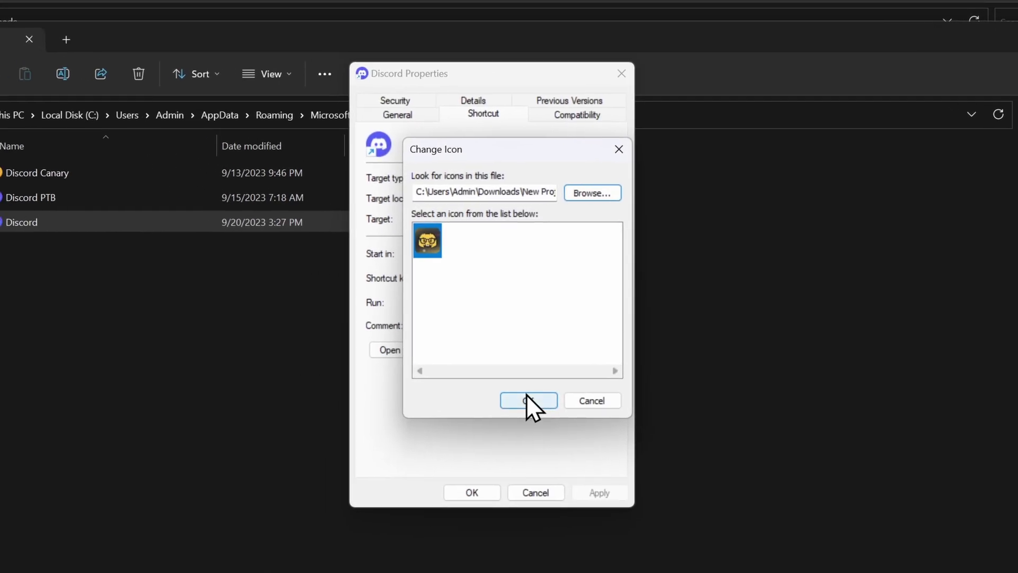
pyautogui.click(526, 397)
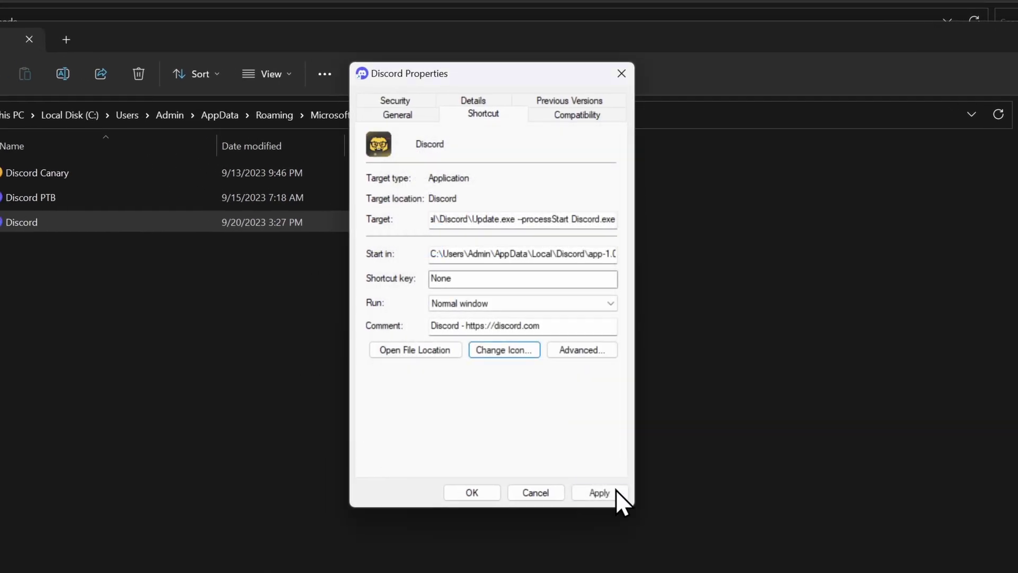
pyautogui.click(609, 494)
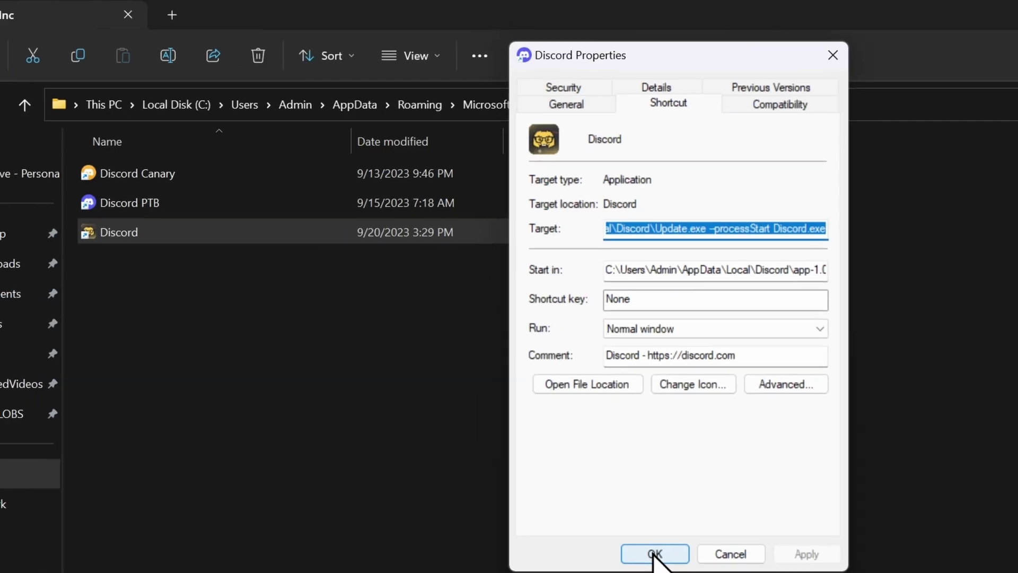
pyautogui.click(655, 553)
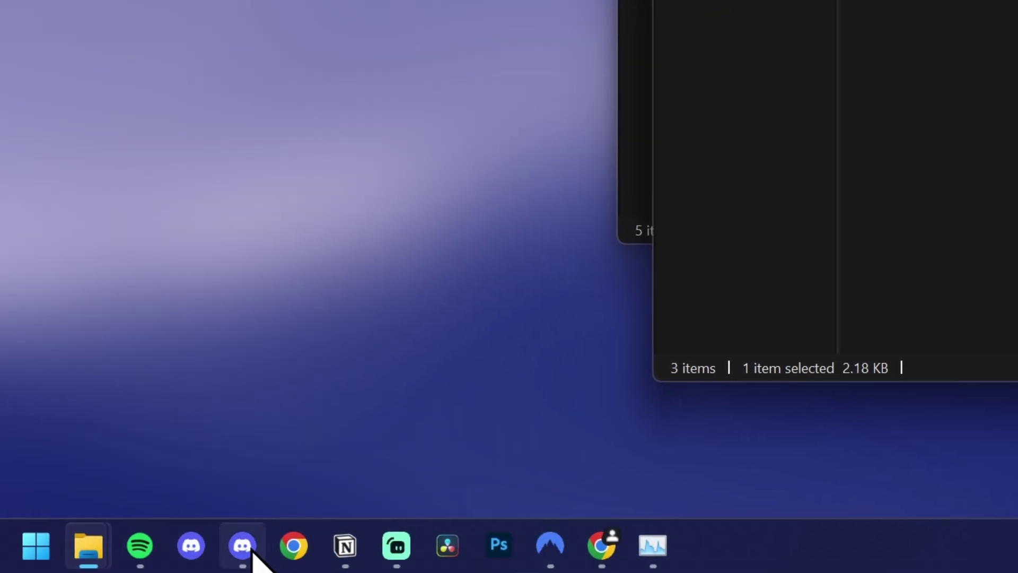
# Unpin Discord from the taskbar and pin it again from Start so it uses the custom icon
pyautogui.moveTo(252, 551)
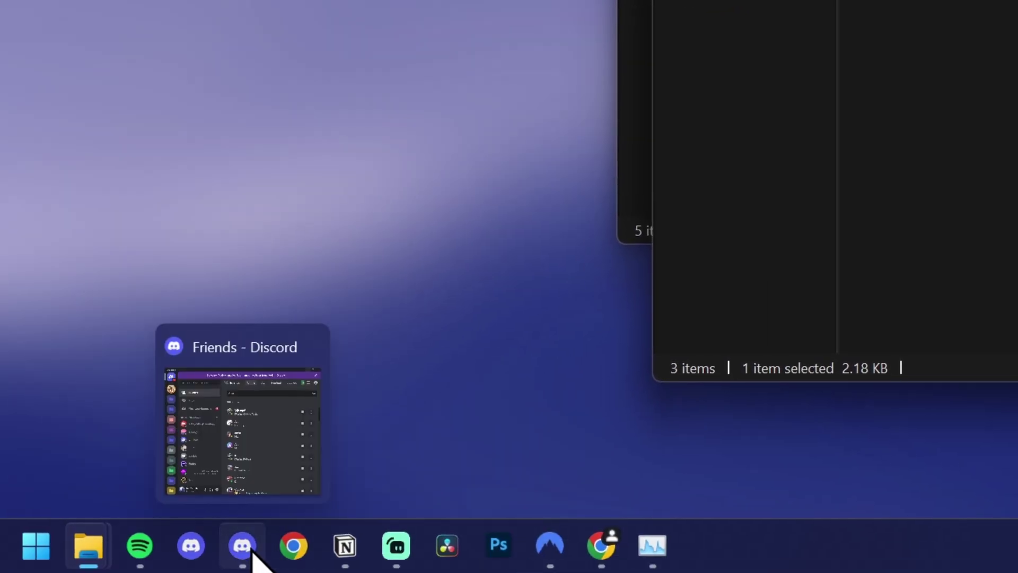
pyautogui.click(37, 546)
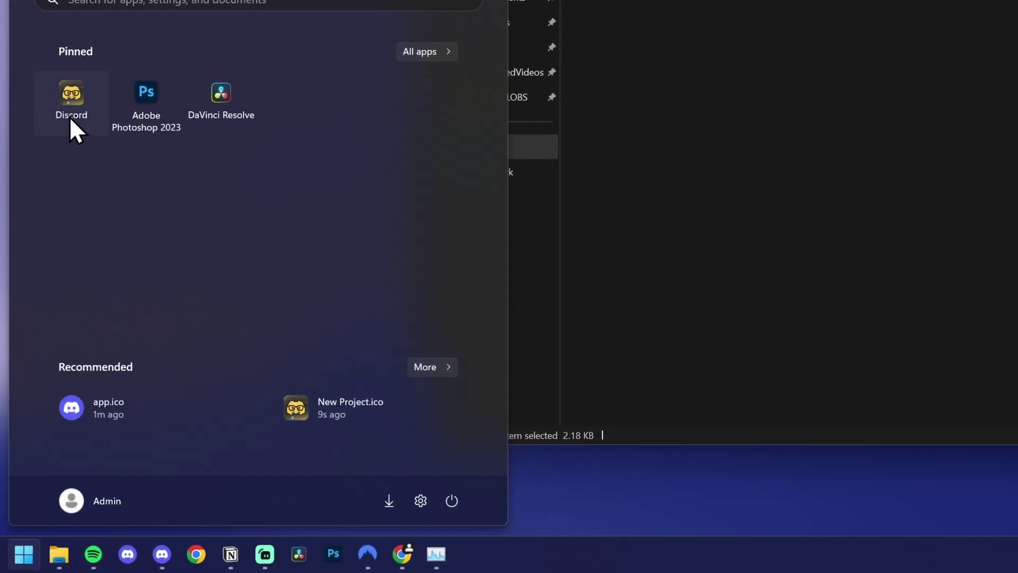
pyautogui.rightClick(90, 99)
pyautogui.click(137, 194)
pyautogui.rightClick(75, 96)
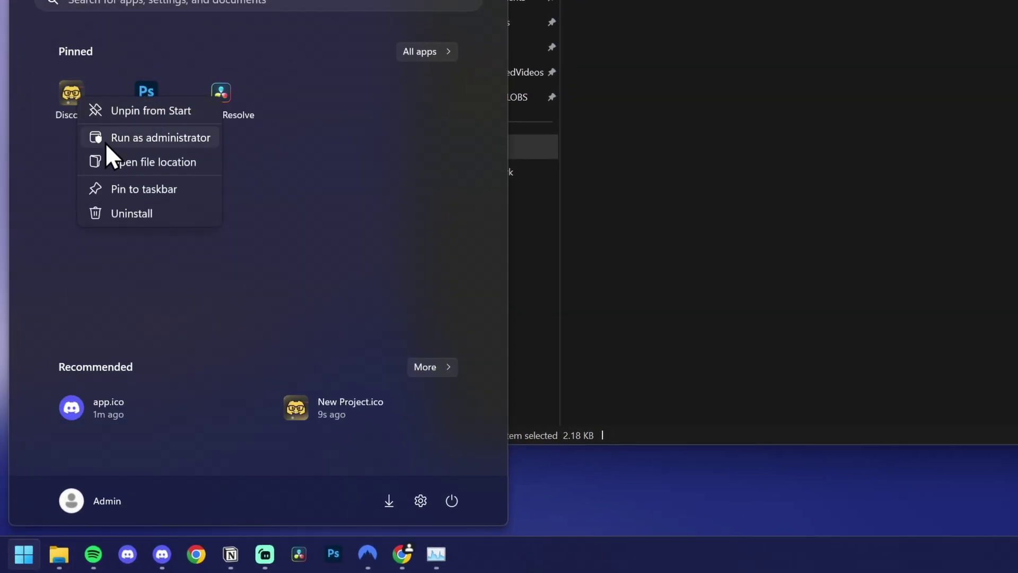
pyautogui.click(146, 188)
pyautogui.moveTo(164, 554)
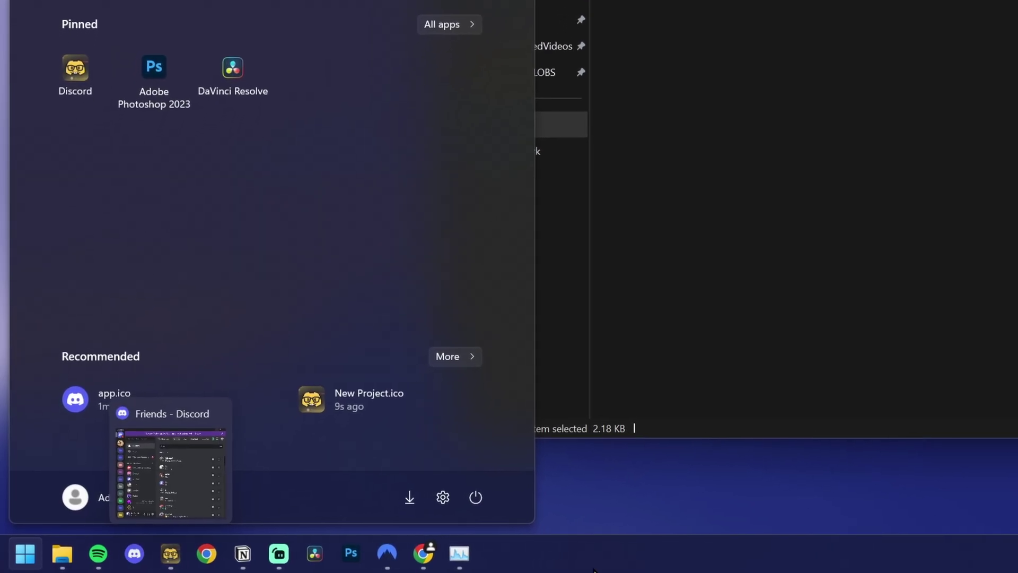
pyautogui.click(593, 571)
pyautogui.click(171, 553)
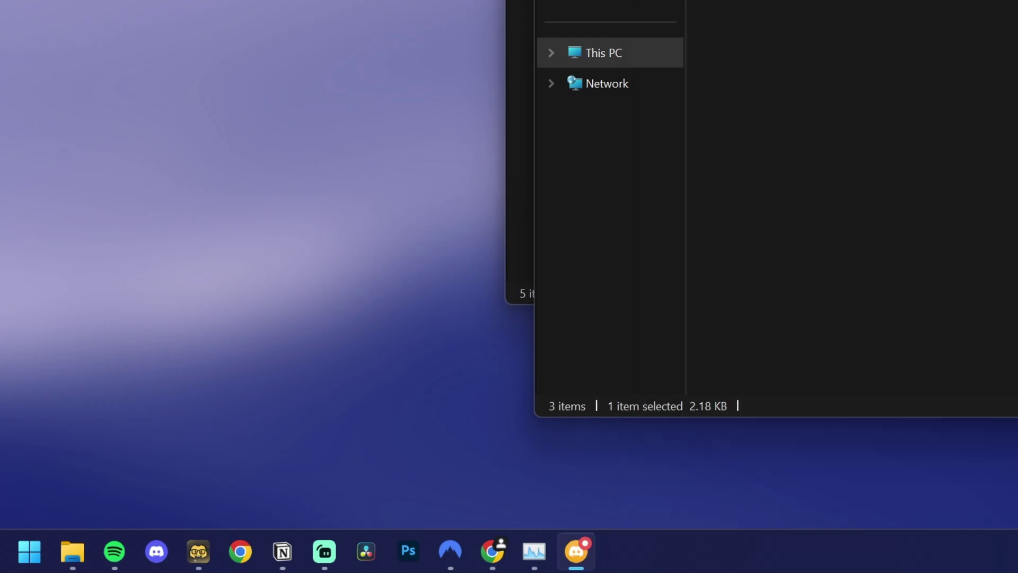
pyautogui.moveTo(205, 557)
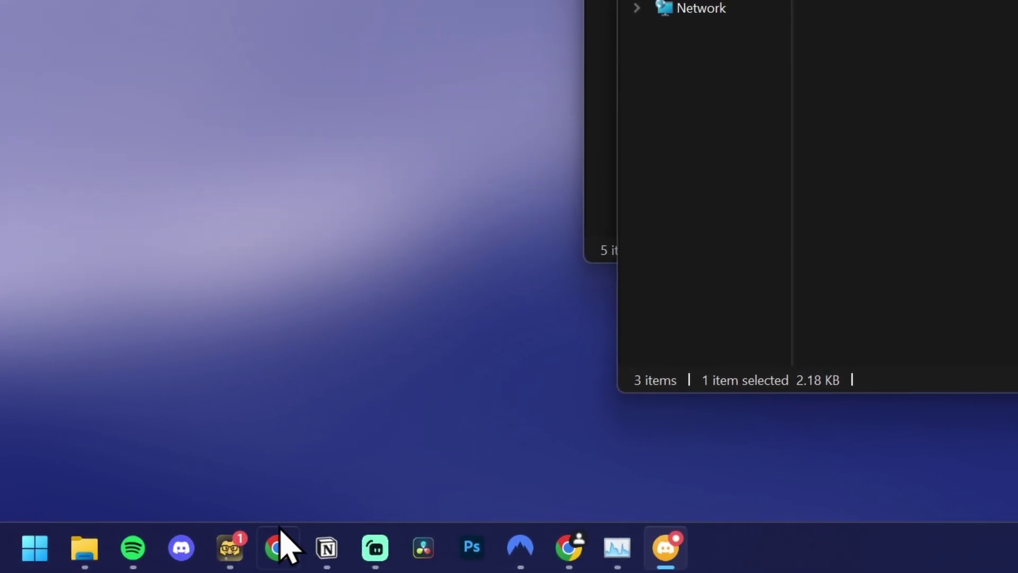
pyautogui.moveTo(225, 563)
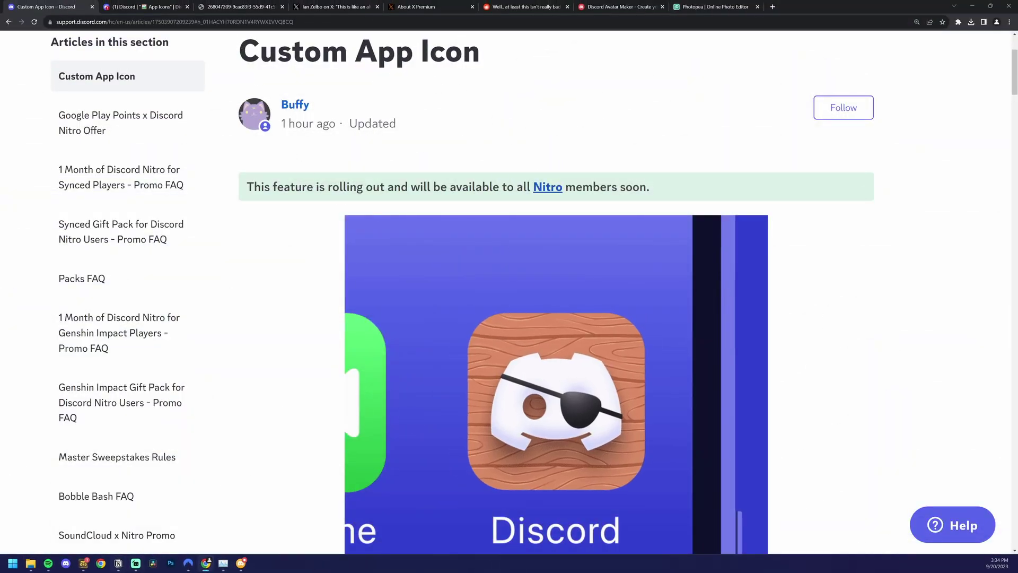
pyautogui.moveTo(83, 567)
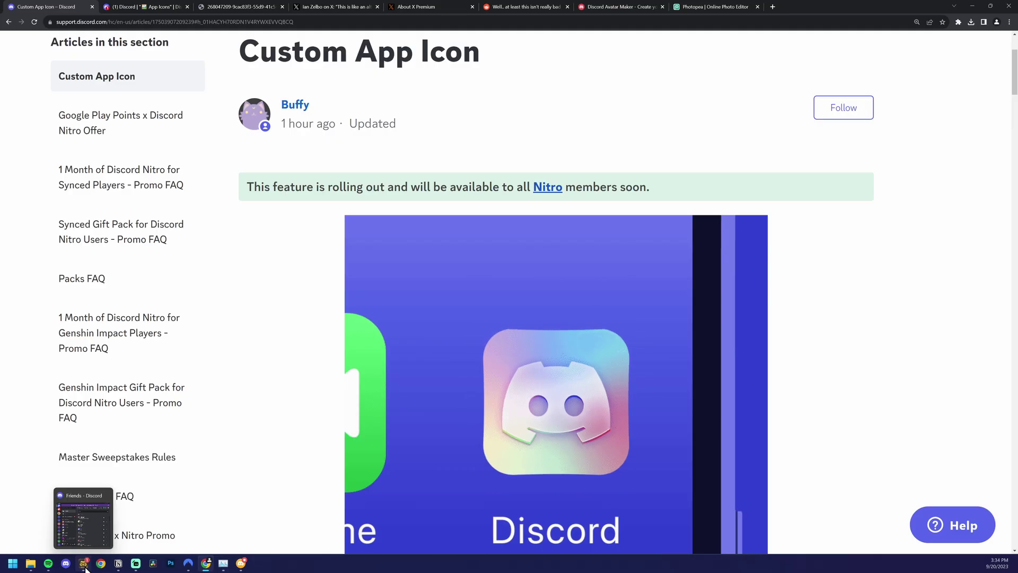